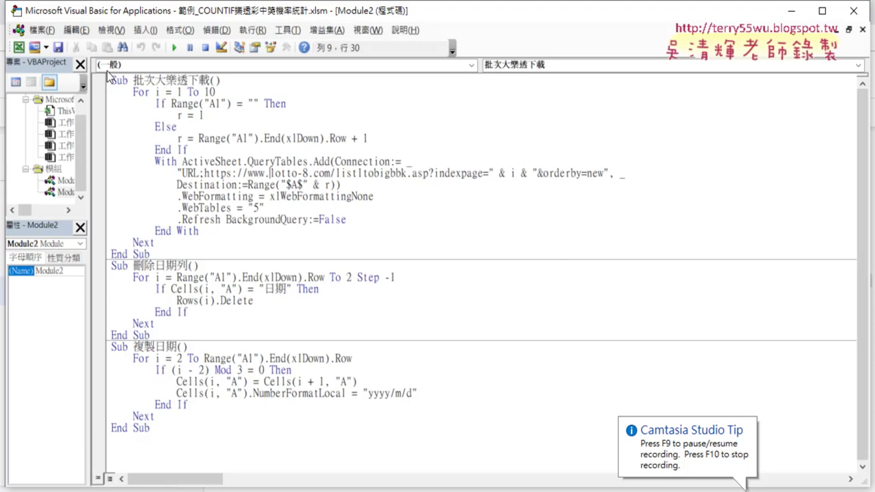
Shrink the VBA editor over the Excel lottery sheet and select the 批次大樂透下載 macro.
{"action": "mouse_move", "coordinate": [8, 5]}
{"action": "left_mouse_down"}
{"action": "mouse_move", "coordinate": [80, 25]}
{"action": "mouse_move", "coordinate": [134, 17]}
{"action": "left_mouse_up"}
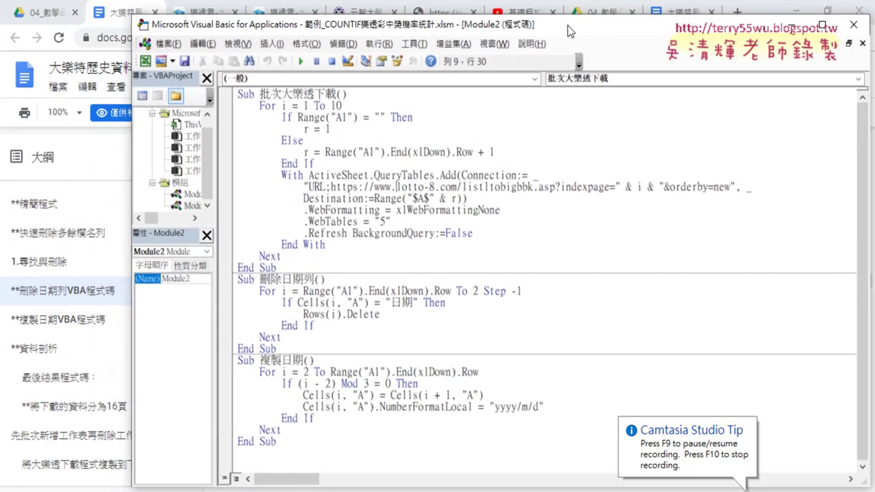
{"action": "left_click", "coordinate": [792, 25]}
{"action": "key", "text": "alt+Tab"}
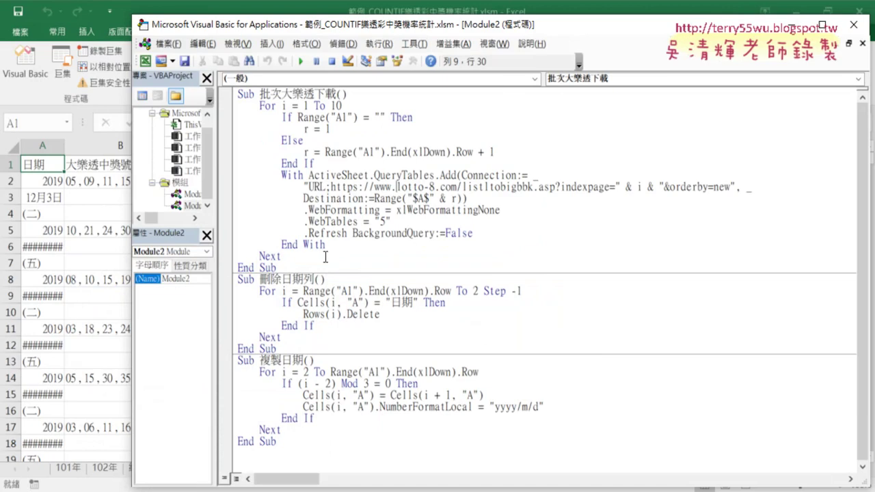
{"action": "left_click_drag", "start_coordinate": [297, 267], "coordinate": [238, 89]}
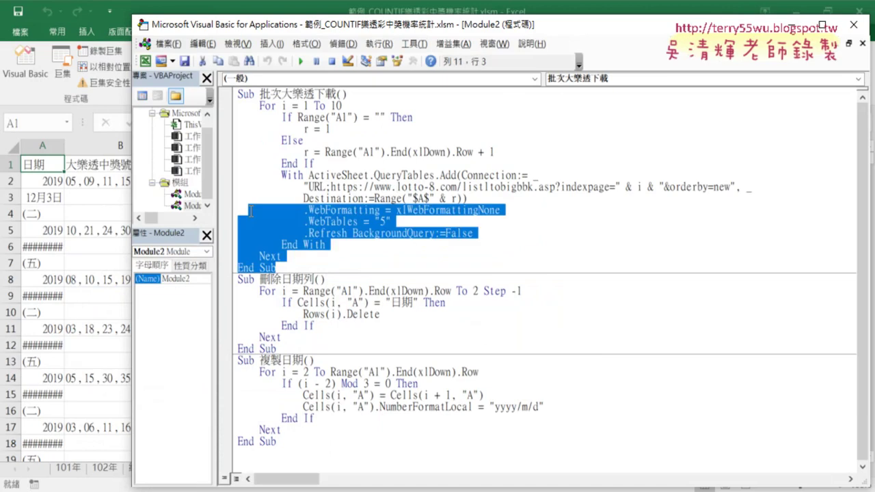
{"action": "left_click", "coordinate": [294, 103]}
{"action": "left_click_drag", "start_coordinate": [282, 94], "coordinate": [336, 93]}
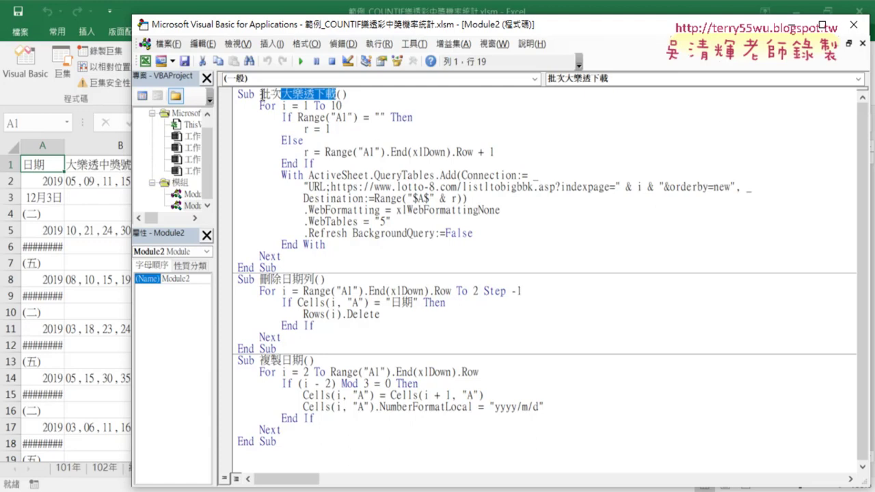
{"action": "left_click_drag", "start_coordinate": [260, 94], "coordinate": [342, 106]}
{"action": "left_click", "coordinate": [334, 106]}
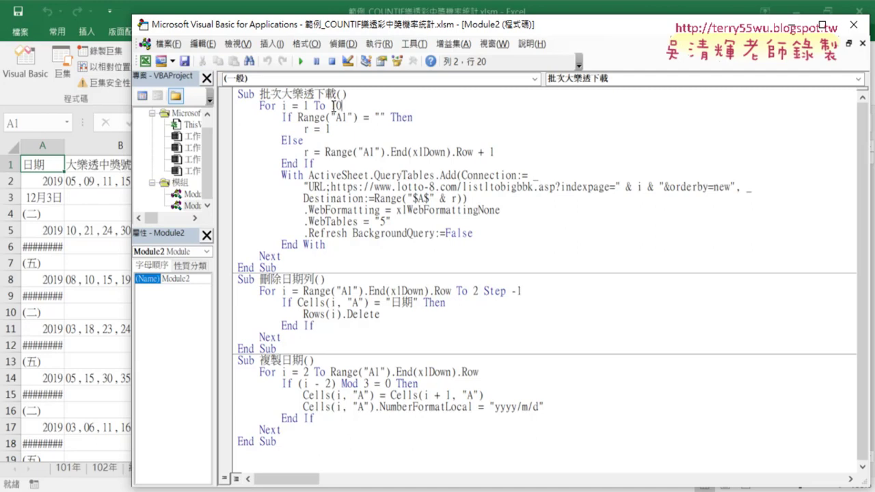
{"action": "double_click", "coordinate": [306, 106]}
{"action": "double_click", "coordinate": [337, 106]}
{"action": "type", "text": "57"}
{"action": "key", "text": "BackSpace"}
{"action": "key", "text": "BackSpace"}
{"action": "type", "text": "10"}
{"action": "left_click_drag", "start_coordinate": [614, 186], "coordinate": [663, 186]}
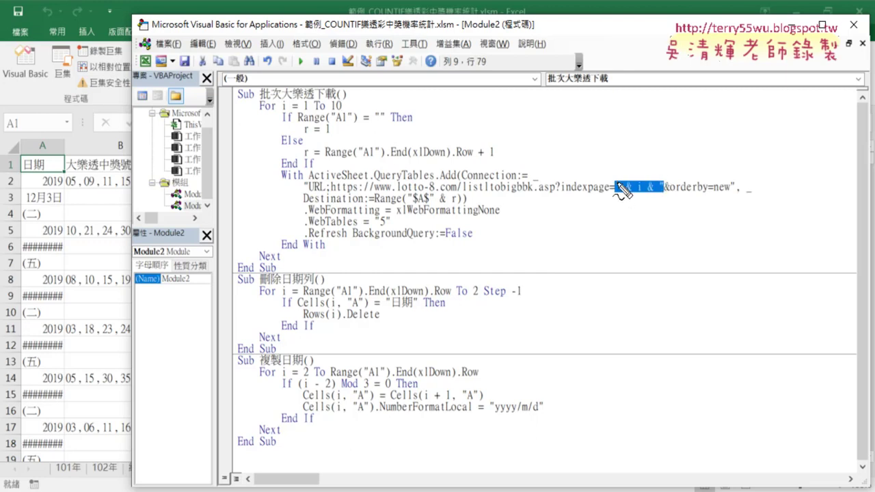
{"action": "mouse_move", "coordinate": [611, 177]}
{"action": "left_mouse_down"}
{"action": "mouse_move", "coordinate": [615, 194]}
{"action": "mouse_move", "coordinate": [663, 198]}
{"action": "left_mouse_up"}
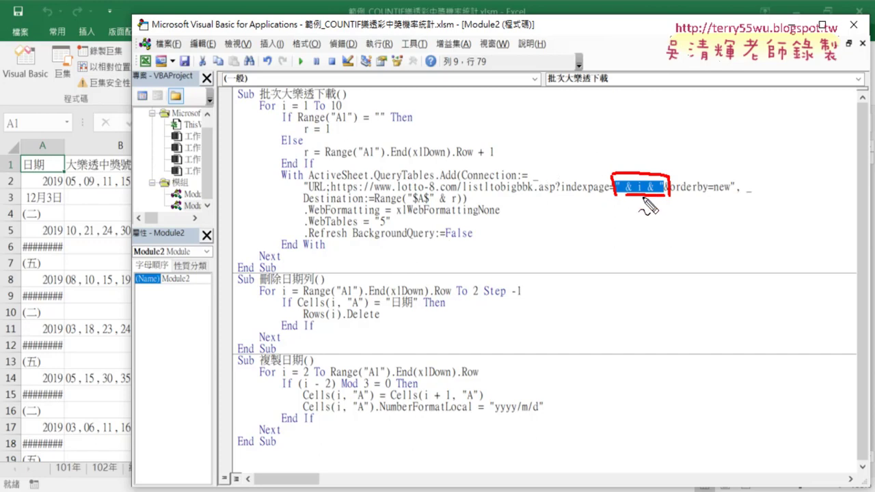
{"action": "left_click_drag", "start_coordinate": [282, 110], "coordinate": [342, 110]}
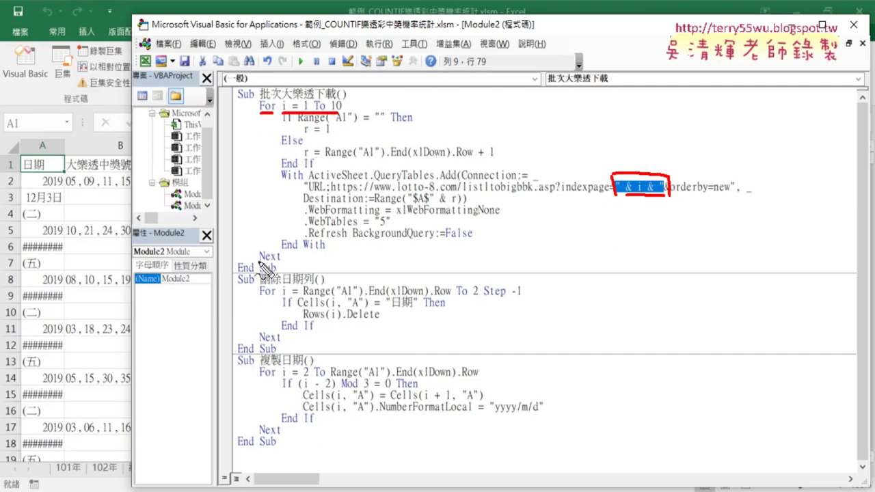
{"action": "left_click_drag", "start_coordinate": [259, 261], "coordinate": [280, 261]}
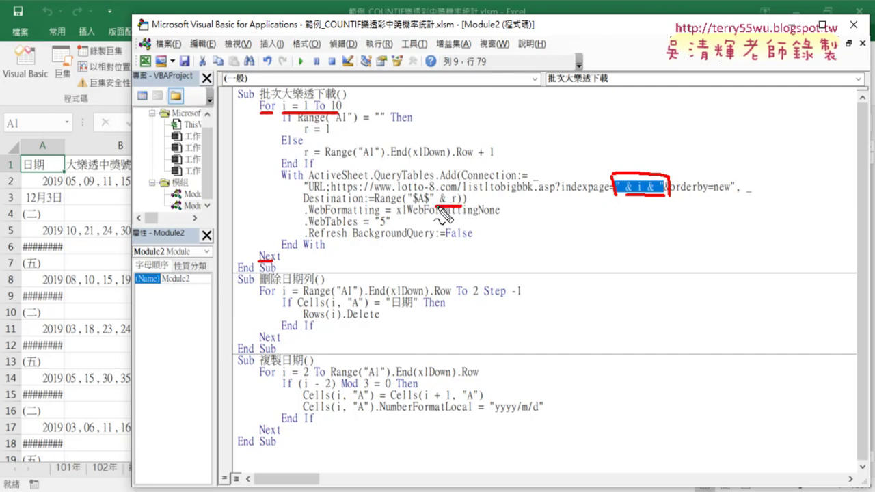
{"action": "left_click_drag", "start_coordinate": [450, 202], "coordinate": [408, 204]}
{"action": "mouse_move", "coordinate": [316, 169]}
{"action": "left_mouse_down"}
{"action": "mouse_move", "coordinate": [294, 169]}
{"action": "mouse_move", "coordinate": [492, 117]}
{"action": "mouse_move", "coordinate": [316, 173]}
{"action": "left_mouse_up"}
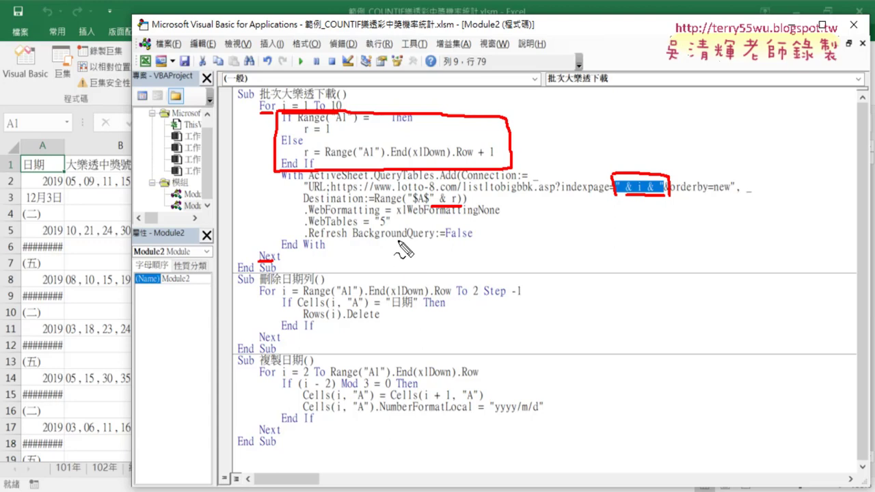
Clear the annotations and add a new blank sheet 工作表2 in Excel.
{"action": "key", "text": "Escape"}
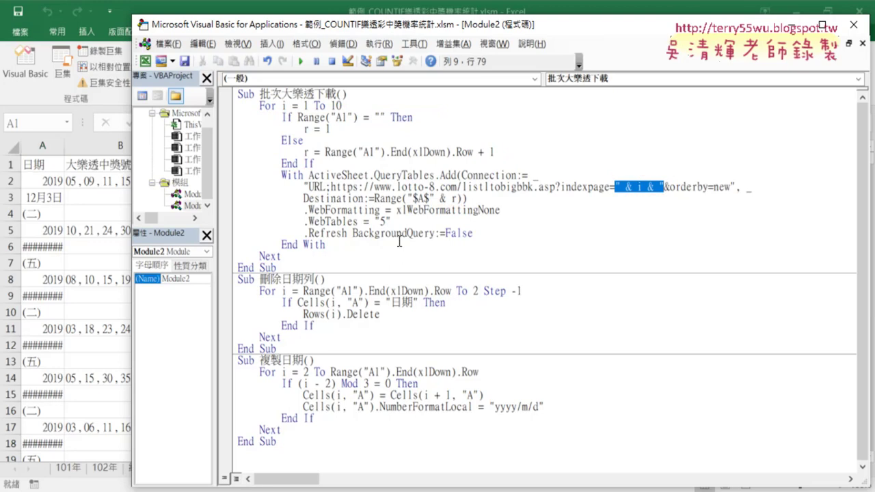
{"action": "left_click", "coordinate": [82, 253]}
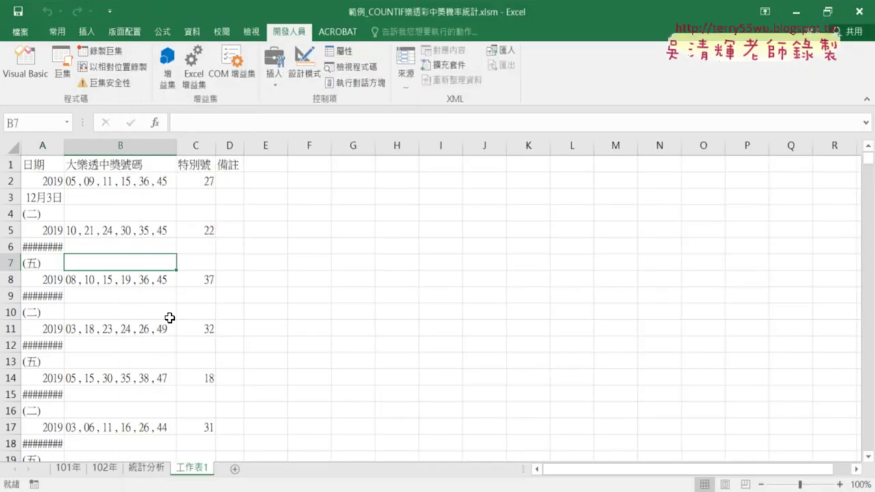
{"action": "left_click", "coordinate": [234, 469]}
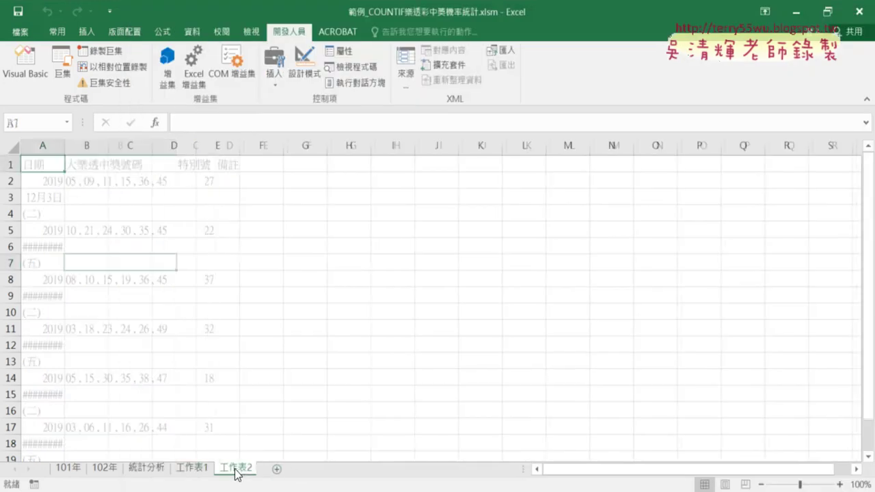
Run the 批次大樂透下載 macro from the VBA editor to fill the new sheet.
{"action": "left_click", "coordinate": [33, 57]}
{"action": "left_click_drag", "start_coordinate": [394, 33], "coordinate": [495, 33]}
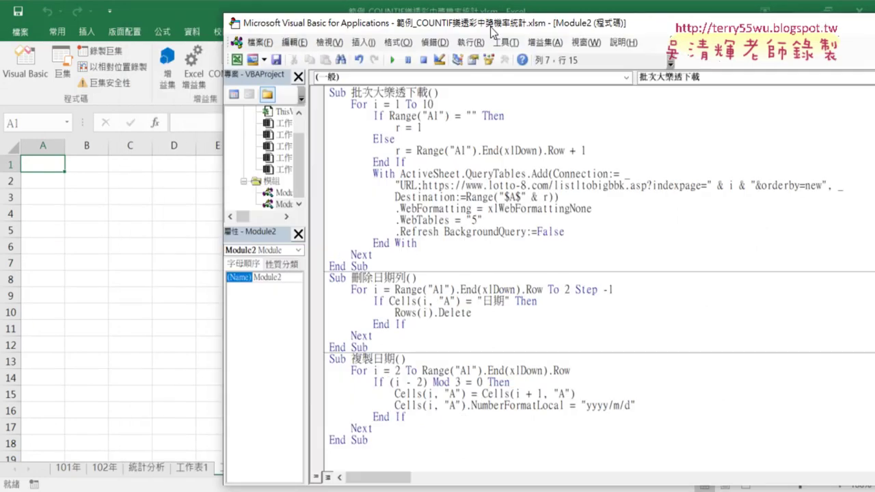
{"action": "left_click", "coordinate": [482, 174]}
{"action": "left_click", "coordinate": [402, 60]}
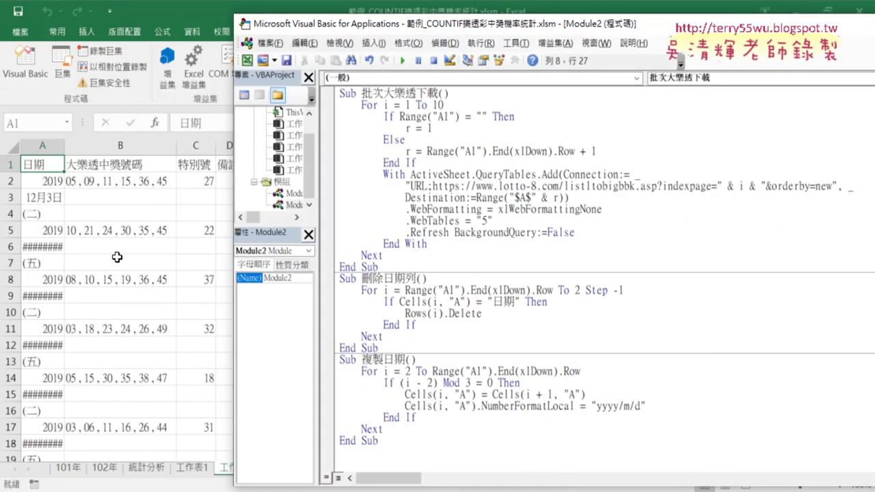
{"action": "left_click", "coordinate": [49, 164]}
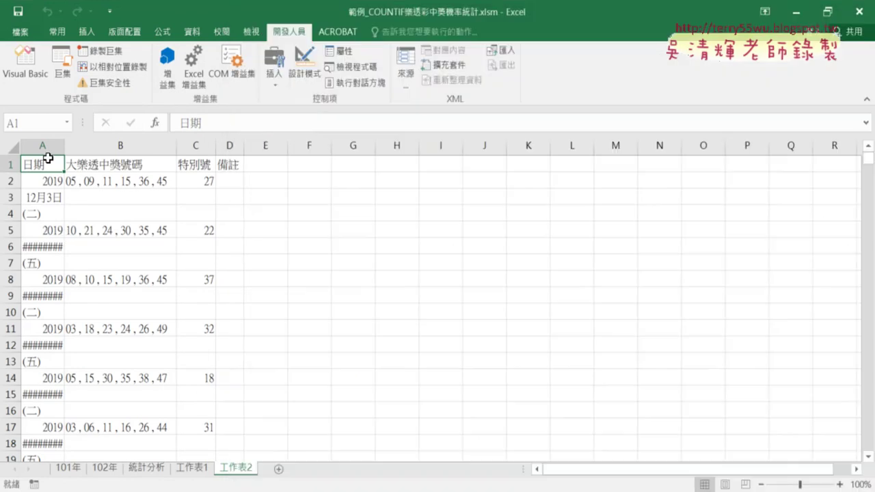
{"action": "scroll", "coordinate": [58, 207], "scroll_direction": "down", "scroll_amount": 6}
{"action": "scroll", "coordinate": [58, 208], "scroll_direction": "down", "scroll_amount": 6}
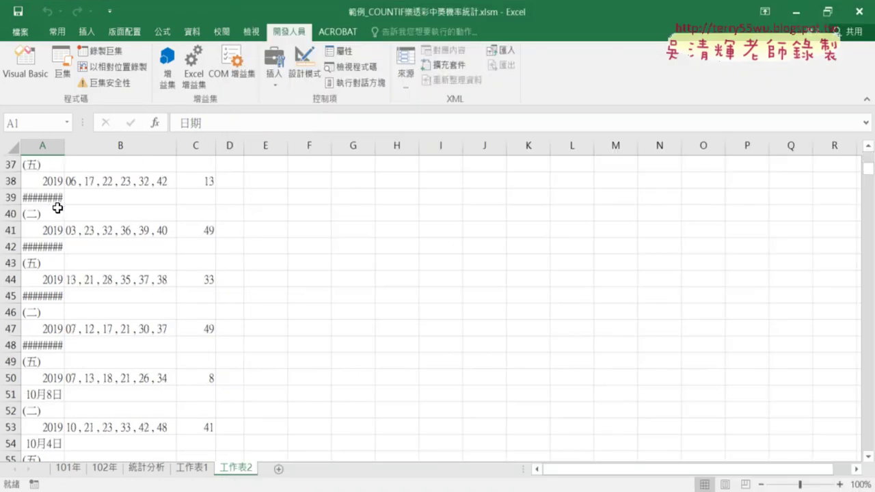
{"action": "scroll", "coordinate": [57, 207], "scroll_direction": "down", "scroll_amount": 9}
{"action": "scroll", "coordinate": [58, 208], "scroll_direction": "down", "scroll_amount": 5}
{"action": "scroll", "coordinate": [54, 212], "scroll_direction": "down", "scroll_amount": 4}
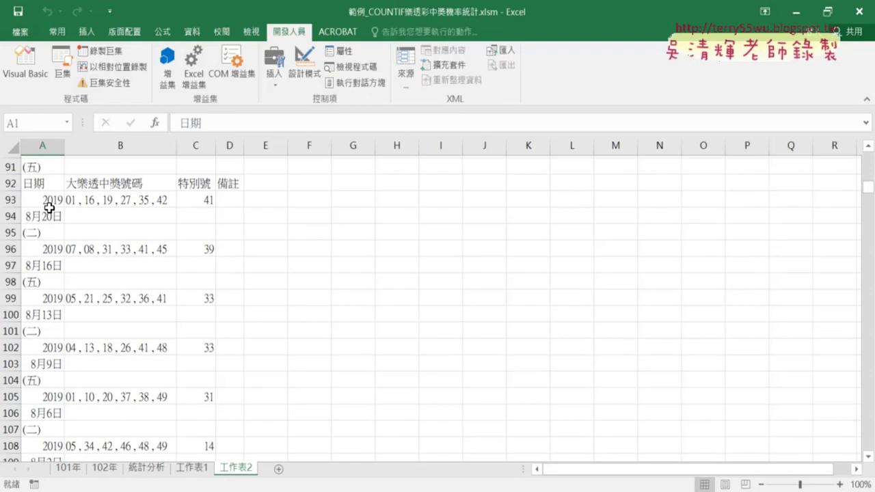
{"action": "scroll", "coordinate": [55, 205], "scroll_direction": "up", "scroll_amount": 1}
{"action": "left_click", "coordinate": [10, 230]}
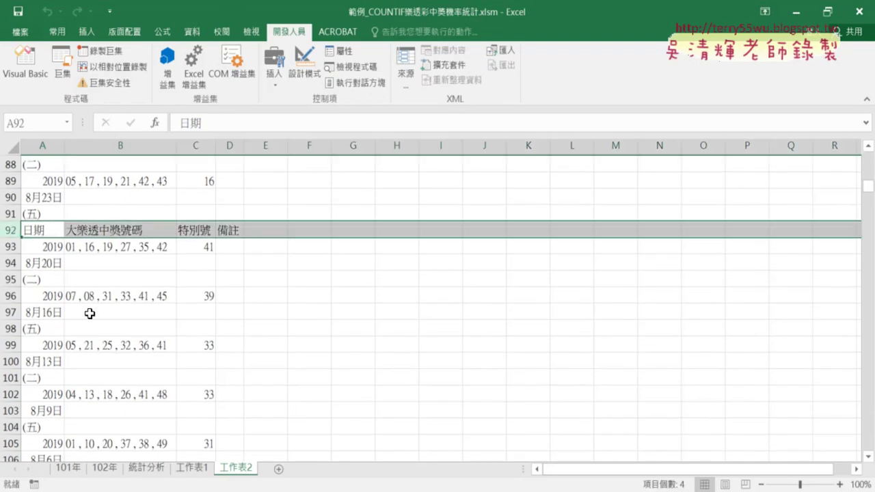
{"action": "scroll", "coordinate": [89, 312], "scroll_direction": "down", "scroll_amount": 9}
{"action": "scroll", "coordinate": [89, 311], "scroll_direction": "down", "scroll_amount": 4}
{"action": "scroll", "coordinate": [90, 307], "scroll_direction": "down", "scroll_amount": 13}
{"action": "scroll", "coordinate": [90, 307], "scroll_direction": "down", "scroll_amount": 4}
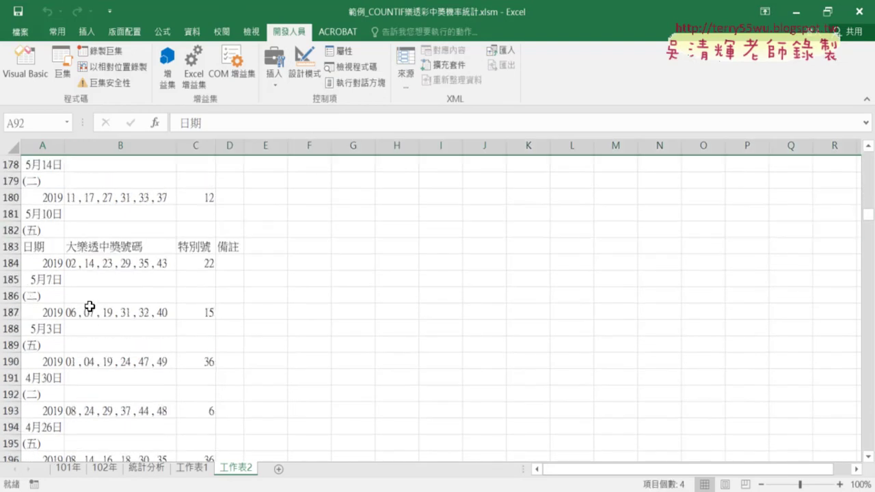
{"action": "left_click", "coordinate": [8, 248]}
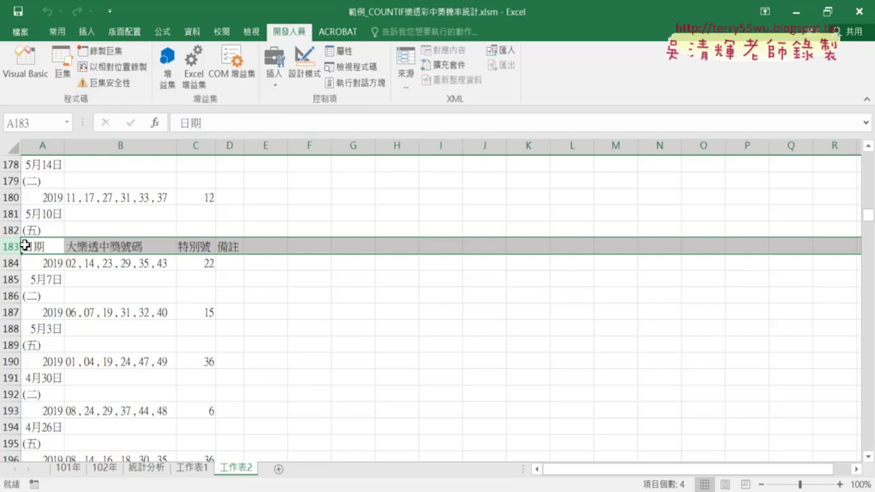
{"action": "left_click", "coordinate": [42, 250]}
{"action": "mouse_move", "coordinate": [79, 247]}
{"action": "left_mouse_down"}
{"action": "mouse_move", "coordinate": [234, 247]}
{"action": "mouse_move", "coordinate": [17, 247]}
{"action": "left_mouse_up"}
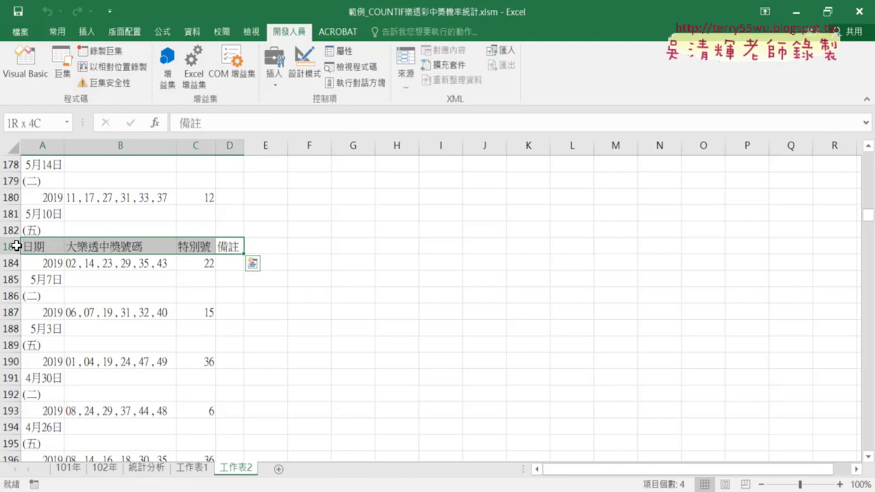
{"action": "left_click", "coordinate": [8, 247]}
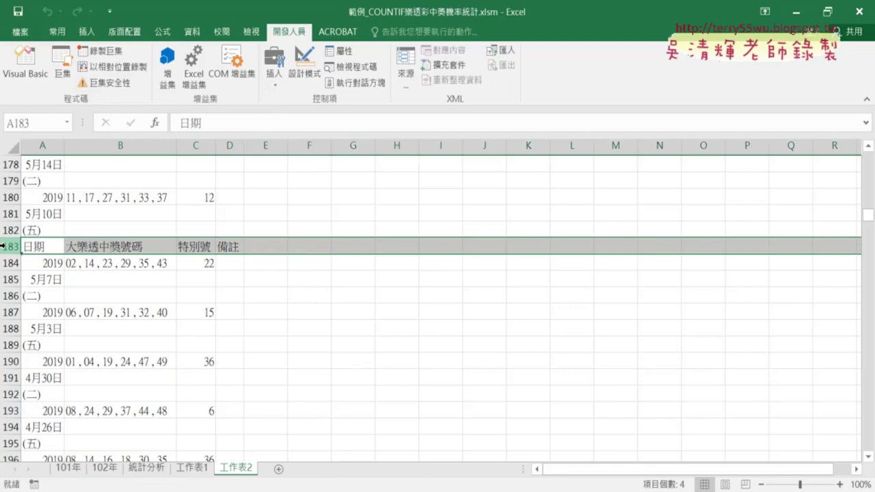
Reopen the VBA editor and highlight the 刪除日期列 loop range and its If condition.
{"action": "left_click", "coordinate": [39, 75]}
{"action": "left_click", "coordinate": [411, 291]}
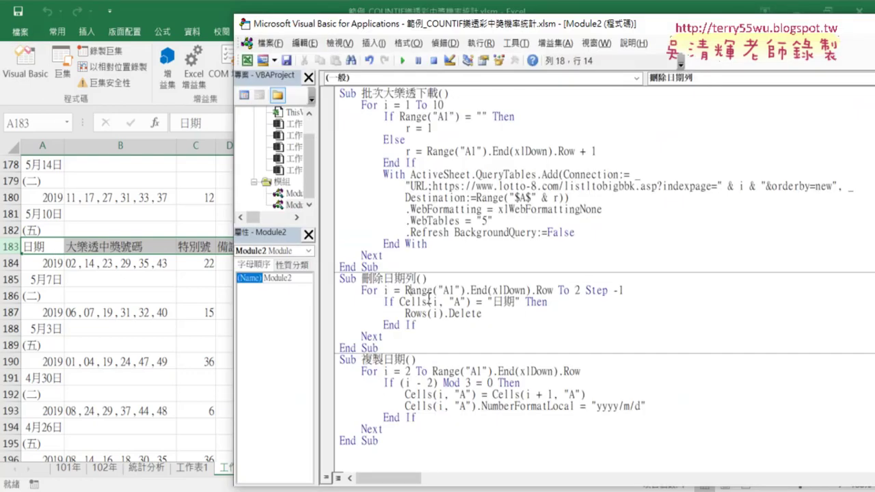
{"action": "left_click_drag", "start_coordinate": [382, 293], "coordinate": [614, 299]}
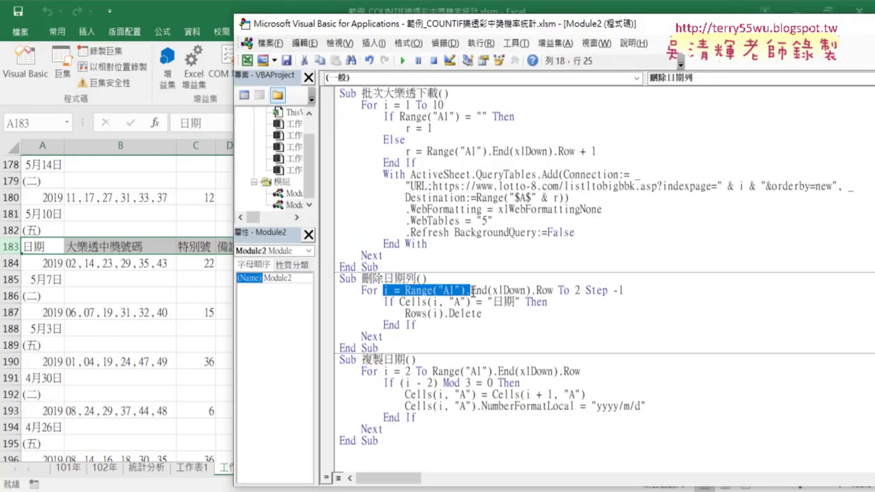
Return to Excel and scroll down to the leftover 日期 header cell A274.
{"action": "left_click", "coordinate": [41, 248]}
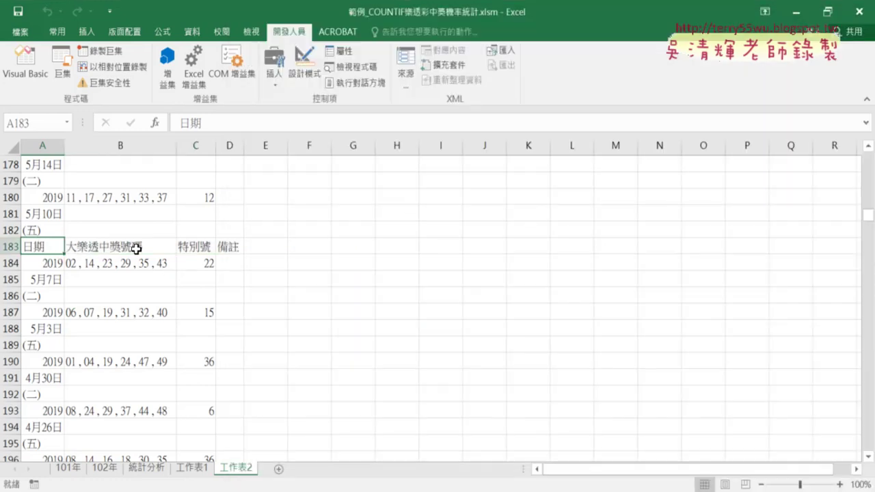
{"action": "scroll", "coordinate": [111, 311], "scroll_direction": "down", "scroll_amount": 3}
{"action": "scroll", "coordinate": [111, 311], "scroll_direction": "down", "scroll_amount": 6}
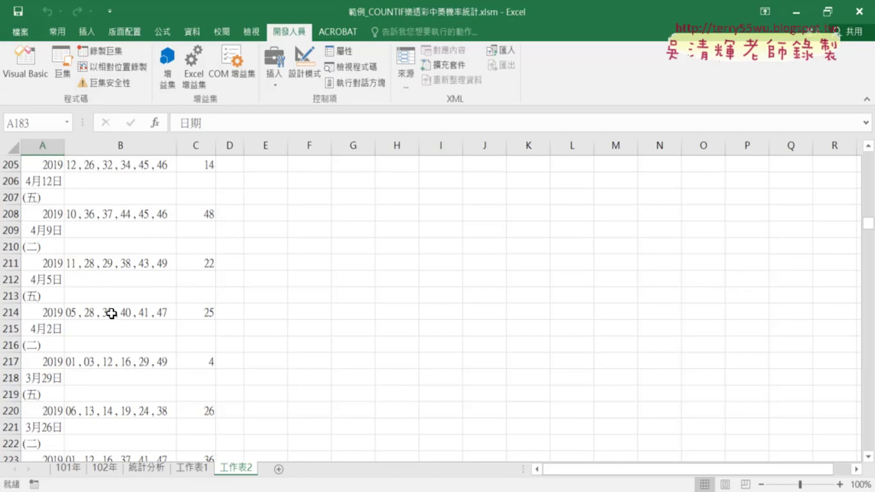
{"action": "scroll", "coordinate": [111, 311], "scroll_direction": "down", "scroll_amount": 9}
{"action": "scroll", "coordinate": [111, 312], "scroll_direction": "down", "scroll_amount": 4}
{"action": "scroll", "coordinate": [110, 311], "scroll_direction": "down", "scroll_amount": 10}
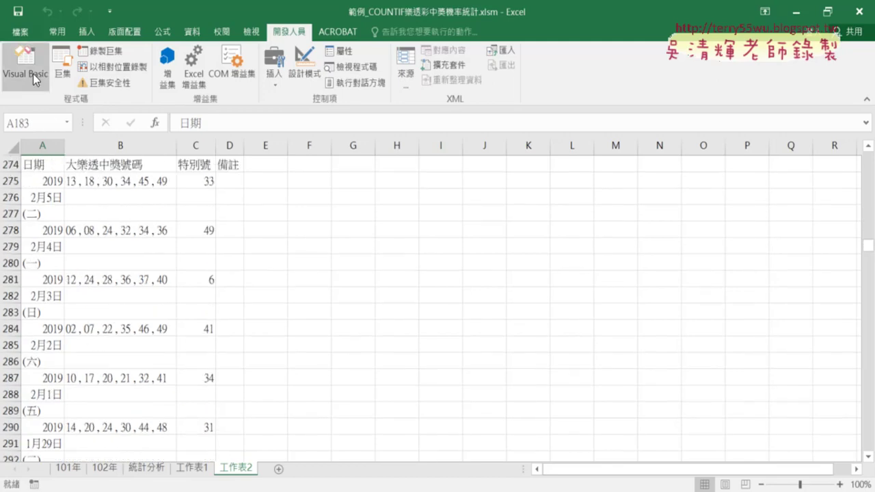
{"action": "left_click", "coordinate": [37, 167]}
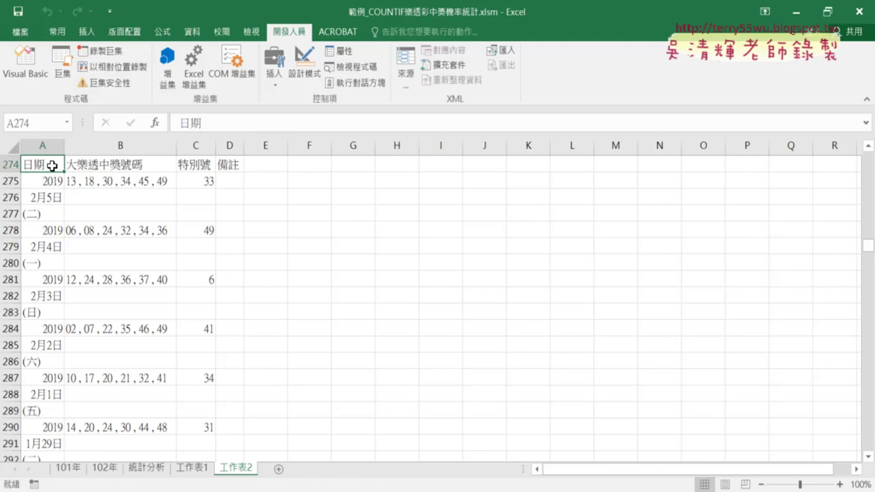
Inspect A274's contents without editing, then select the entire row 274.
{"action": "double_click", "coordinate": [203, 122]}
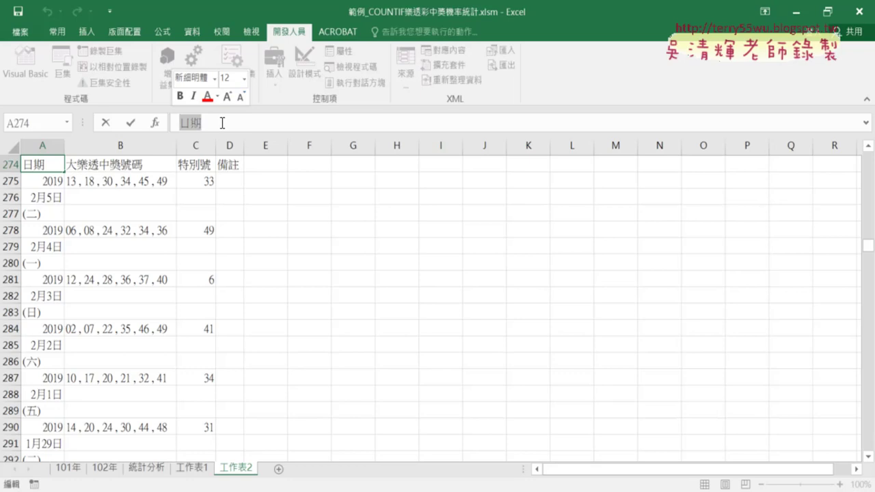
{"action": "left_click", "coordinate": [104, 125]}
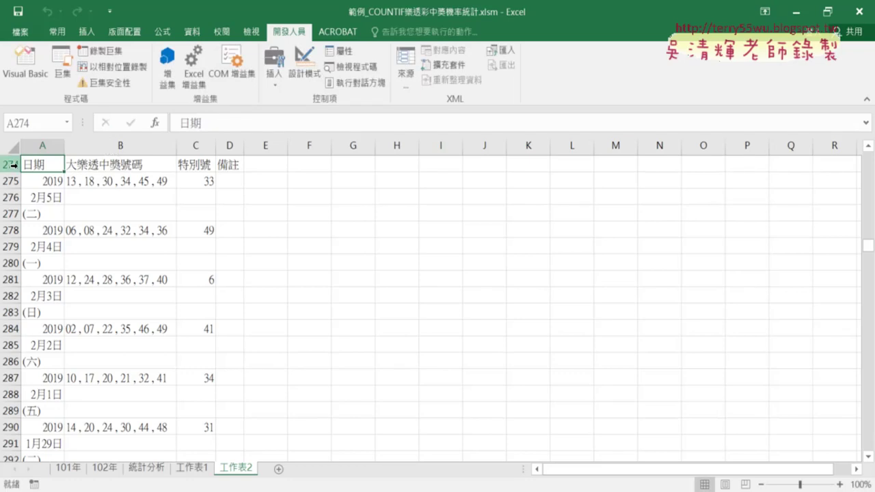
{"action": "left_click", "coordinate": [12, 164]}
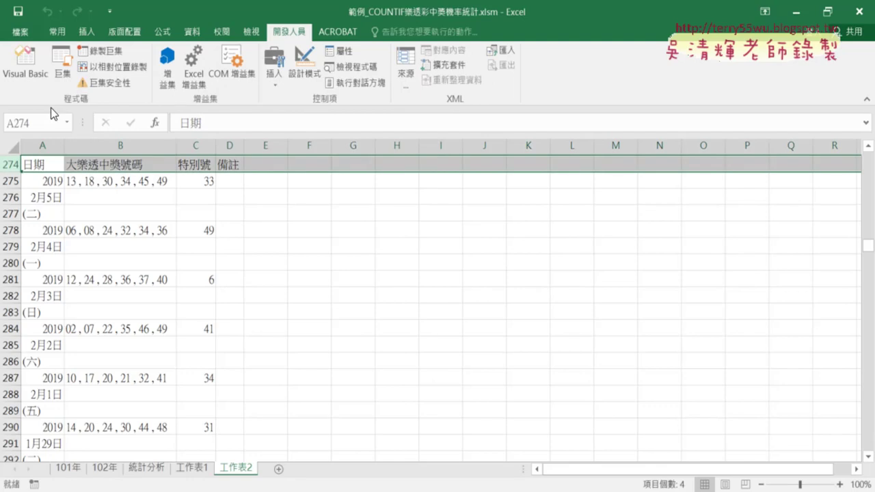
{"action": "left_click", "coordinate": [32, 72]}
{"action": "left_click", "coordinate": [424, 338]}
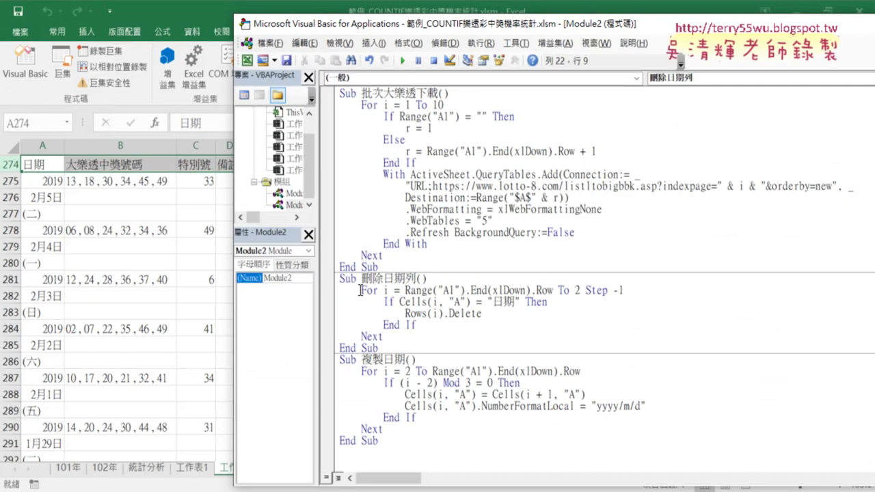
{"action": "left_click_drag", "start_coordinate": [361, 290], "coordinate": [552, 290]}
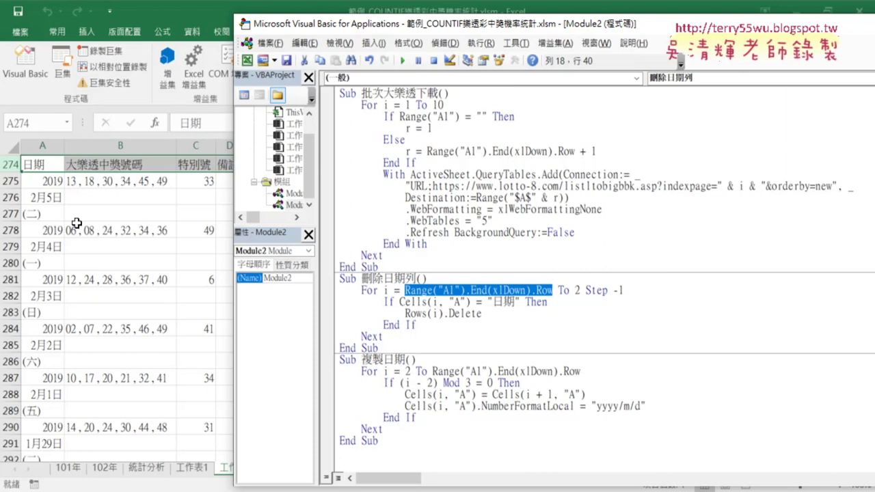
{"action": "left_click_drag", "start_coordinate": [580, 290], "coordinate": [405, 289]}
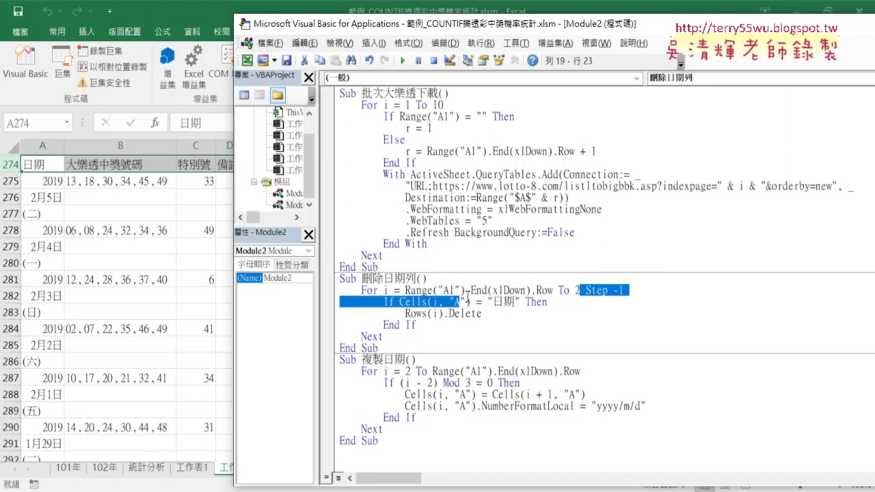
{"action": "key", "text": "alt+F11"}
Jump from A279 to the top, select header row 1 and scroll through the data.
{"action": "left_click", "coordinate": [53, 244]}
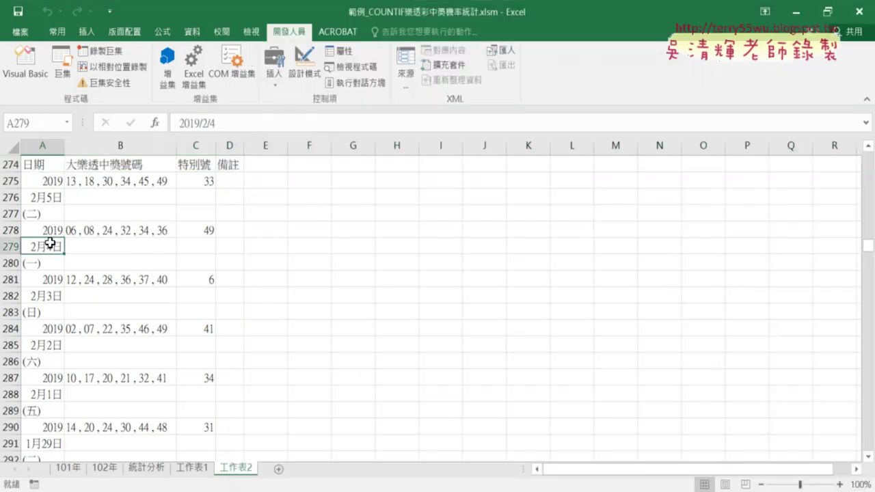
{"action": "key", "text": "ctrl+Home"}
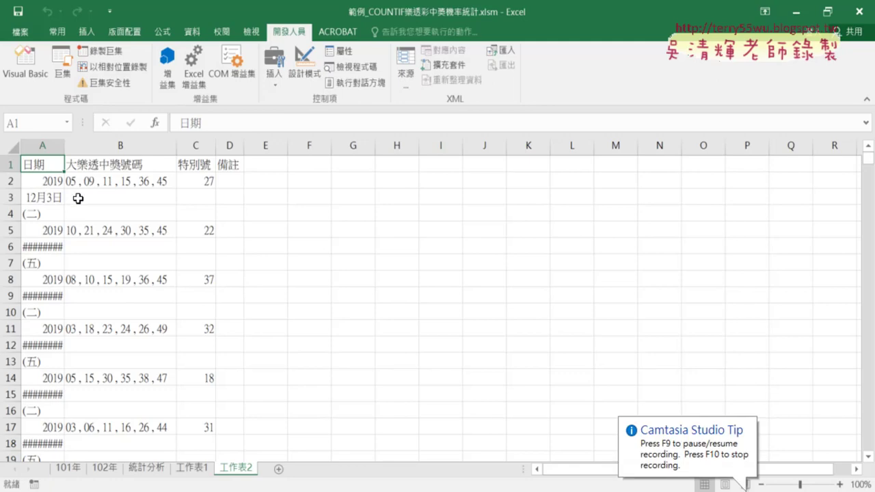
{"action": "left_click", "coordinate": [12, 165]}
{"action": "scroll", "coordinate": [81, 328], "scroll_direction": "down", "scroll_amount": 7}
{"action": "scroll", "coordinate": [81, 326], "scroll_direction": "down", "scroll_amount": 9}
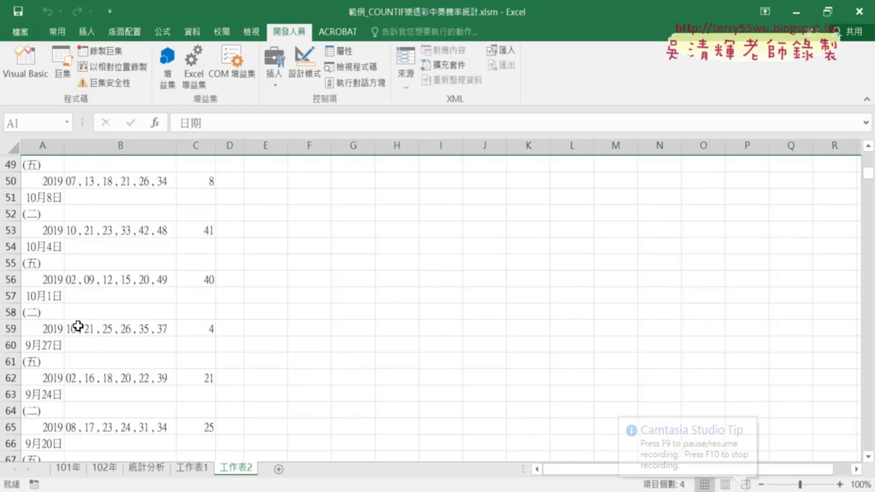
{"action": "scroll", "coordinate": [78, 326], "scroll_direction": "down", "scroll_amount": 4}
{"action": "scroll", "coordinate": [78, 326], "scroll_direction": "down", "scroll_amount": 8}
{"action": "scroll", "coordinate": [76, 325], "scroll_direction": "down", "scroll_amount": 3}
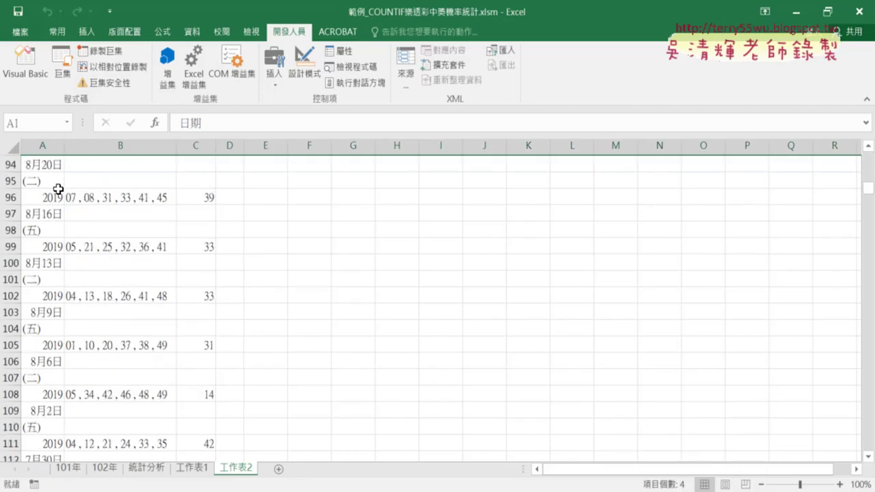
Glance at the macro editor, then return to the sheet and scroll through the draws.
{"action": "left_click", "coordinate": [38, 59]}
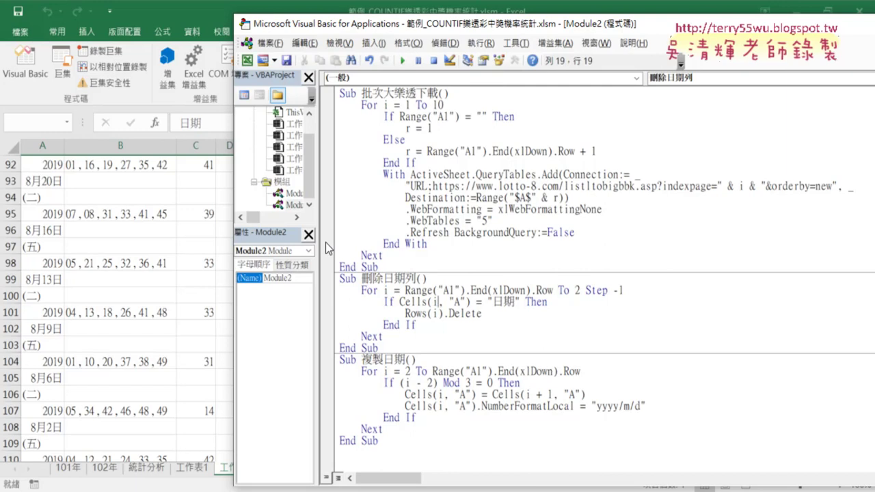
{"action": "left_click", "coordinate": [131, 284]}
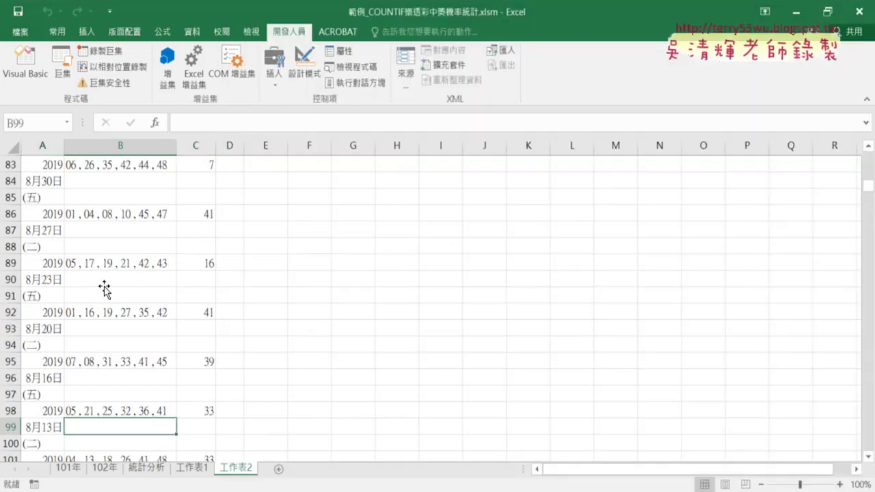
{"action": "scroll", "coordinate": [103, 286], "scroll_direction": "up", "scroll_amount": 2}
{"action": "scroll", "coordinate": [98, 282], "scroll_direction": "down", "scroll_amount": 4}
{"action": "scroll", "coordinate": [99, 282], "scroll_direction": "down", "scroll_amount": 8}
{"action": "scroll", "coordinate": [98, 282], "scroll_direction": "down", "scroll_amount": 4}
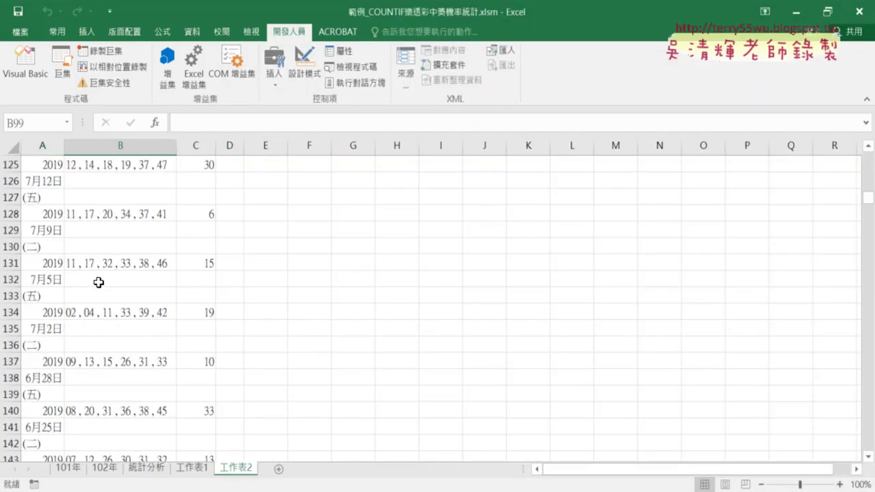
{"action": "scroll", "coordinate": [99, 282], "scroll_direction": "down", "scroll_amount": 13}
{"action": "scroll", "coordinate": [99, 283], "scroll_direction": "down", "scroll_amount": 4}
{"action": "scroll", "coordinate": [99, 282], "scroll_direction": "up", "scroll_amount": 11}
{"action": "scroll", "coordinate": [99, 281], "scroll_direction": "up", "scroll_amount": 13}
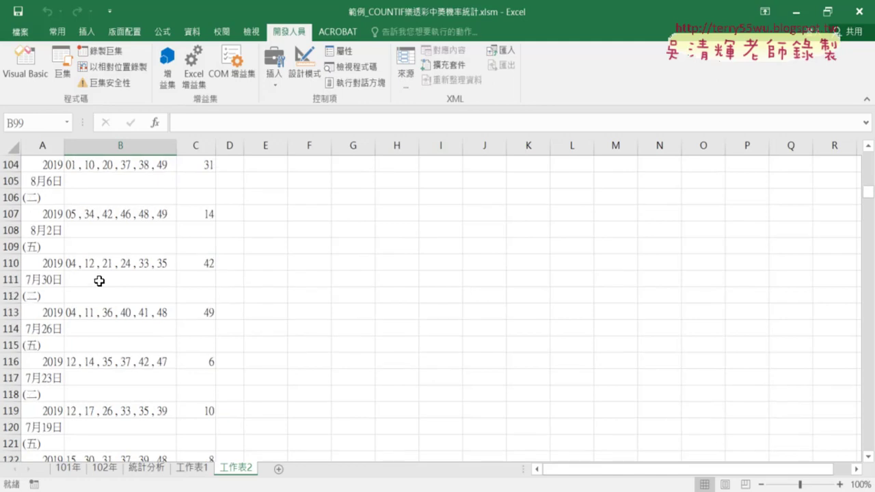
{"action": "scroll", "coordinate": [99, 282], "scroll_direction": "up", "scroll_amount": 11}
{"action": "scroll", "coordinate": [99, 281], "scroll_direction": "up", "scroll_amount": 4}
{"action": "scroll", "coordinate": [99, 281], "scroll_direction": "up", "scroll_amount": 9}
{"action": "scroll", "coordinate": [99, 281], "scroll_direction": "up", "scroll_amount": 10}
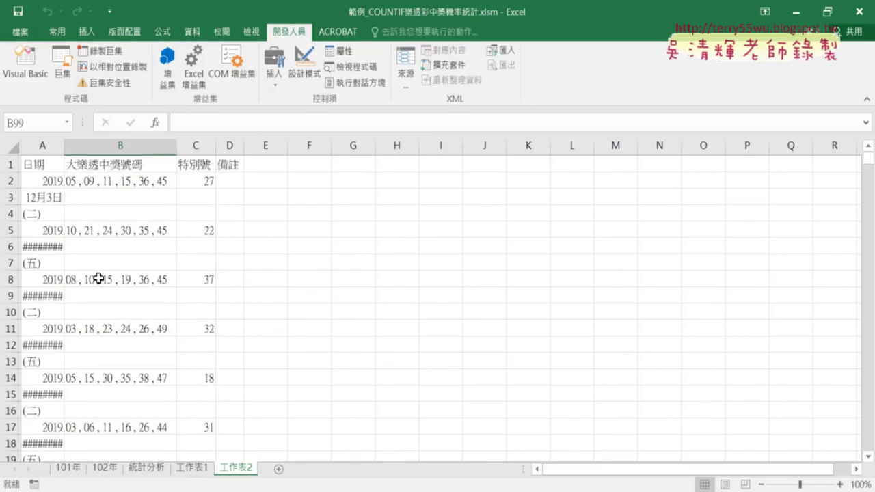
Check the full date in A3 and the year in A2, then reopen the macro editor.
{"action": "left_click", "coordinate": [57, 198]}
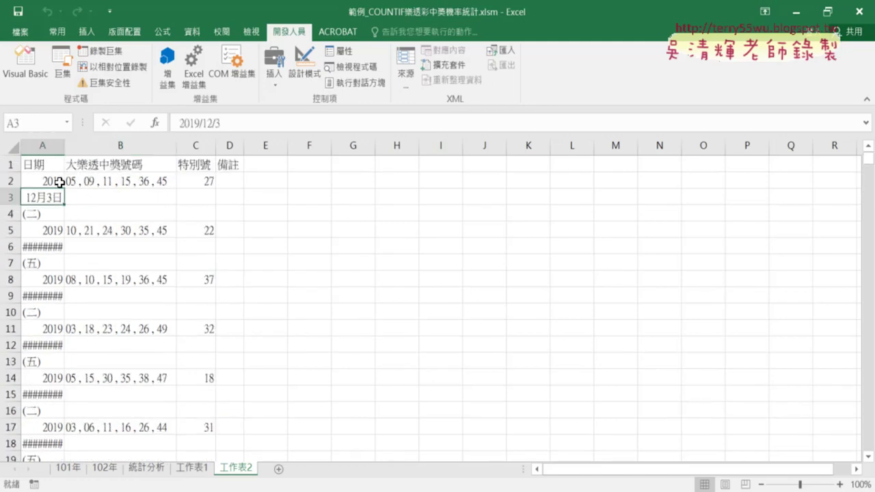
{"action": "left_click", "coordinate": [52, 182]}
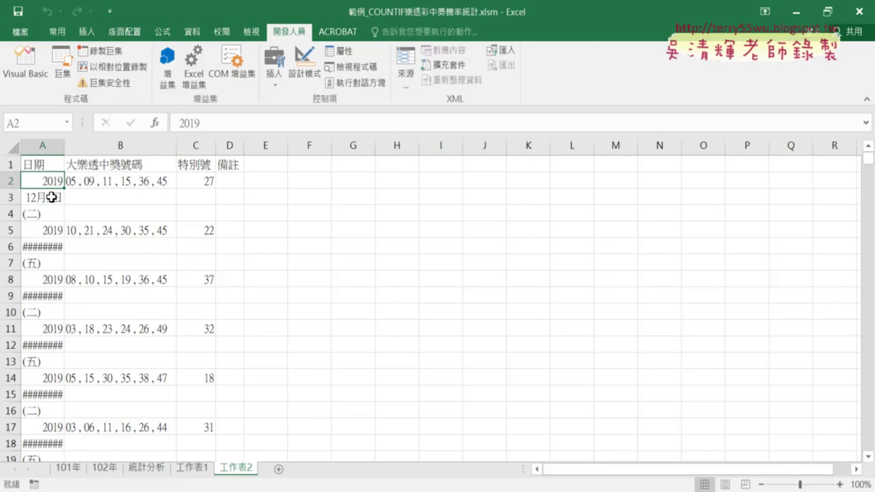
{"action": "left_click", "coordinate": [25, 62]}
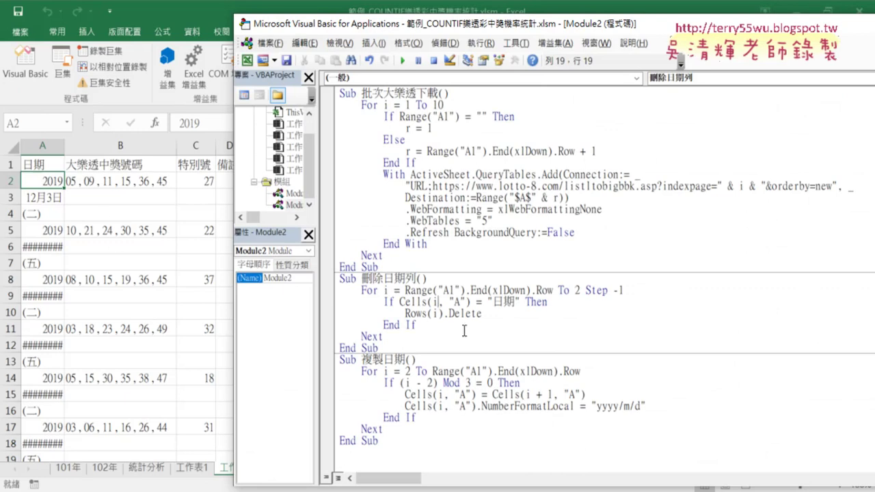
{"action": "left_click_drag", "start_coordinate": [405, 314], "coordinate": [484, 313]}
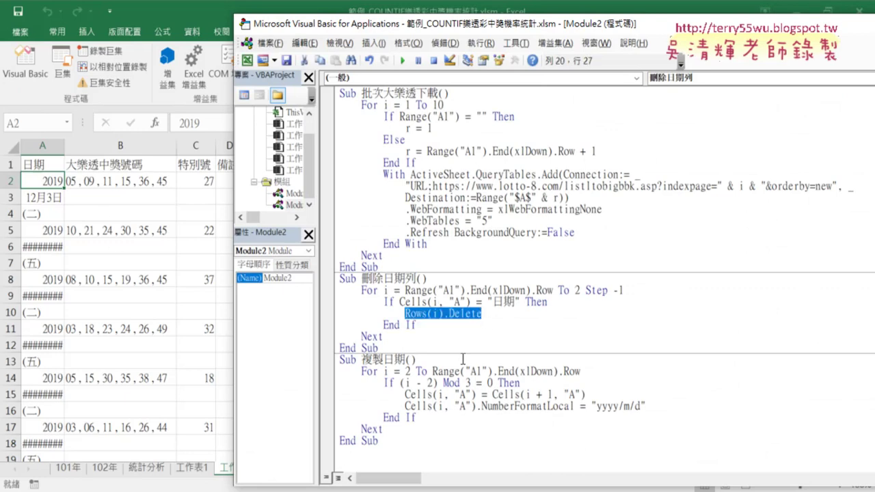
{"action": "double_click", "coordinate": [408, 372]}
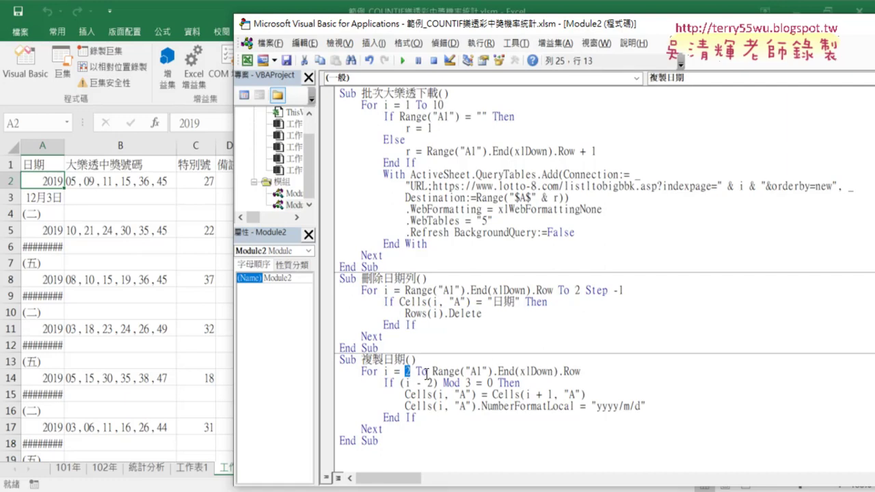
{"action": "left_click_drag", "start_coordinate": [435, 371], "coordinate": [581, 372]}
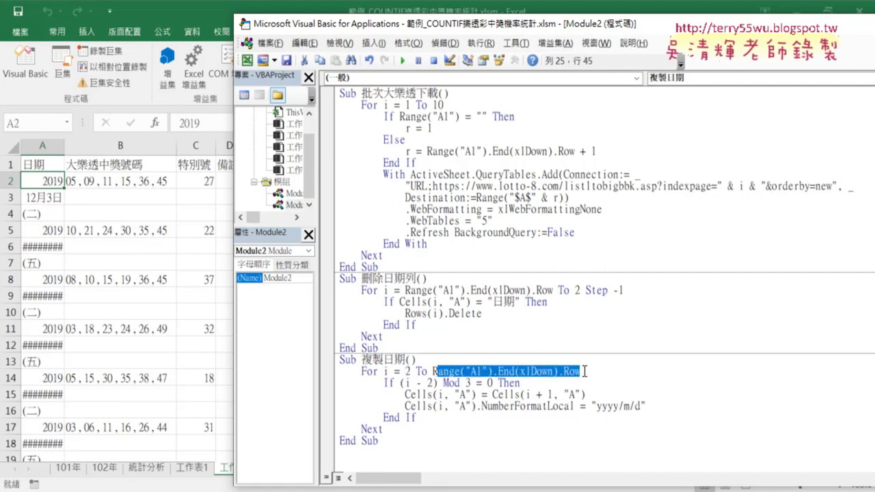
{"action": "left_click_drag", "start_coordinate": [444, 383], "coordinate": [469, 384]}
{"action": "left_click", "coordinate": [443, 383]}
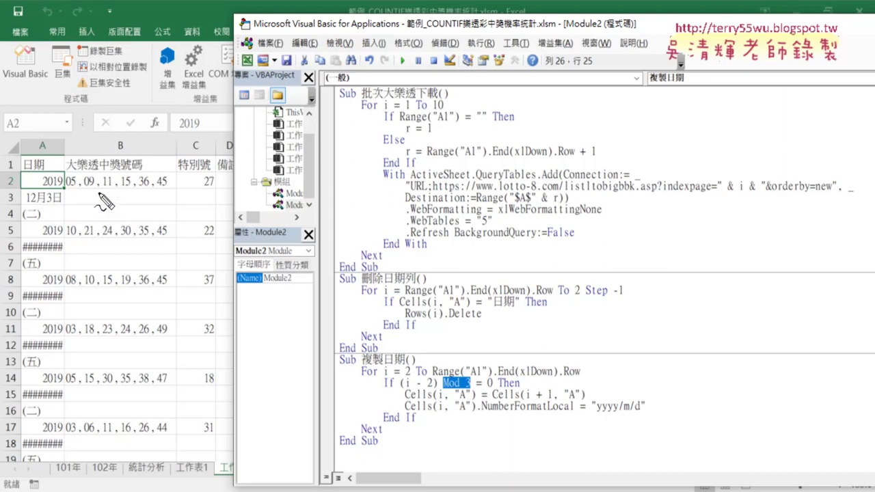
{"action": "left_click_drag", "start_coordinate": [12, 193], "coordinate": [15, 192]}
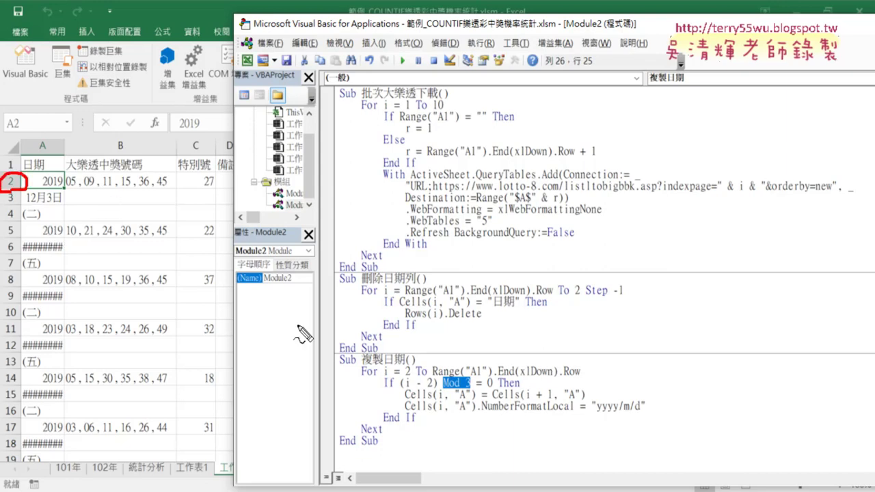
{"action": "left_click_drag", "start_coordinate": [403, 390], "coordinate": [448, 391]}
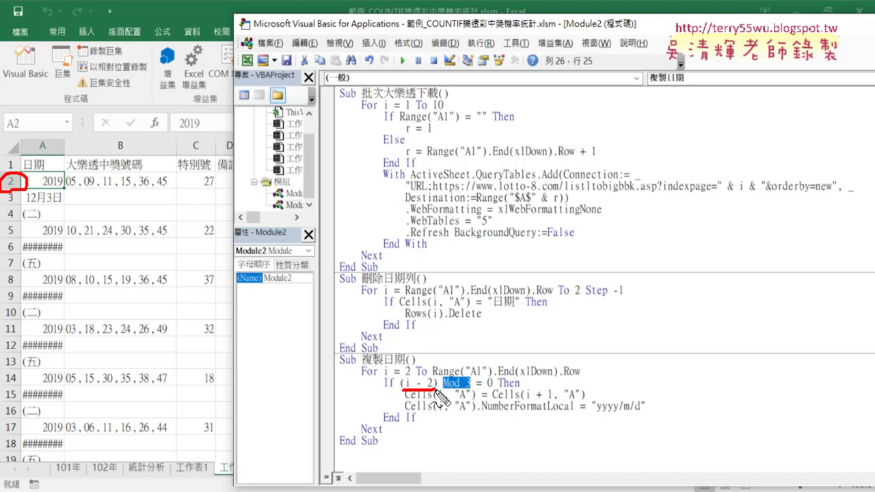
{"action": "left_click_drag", "start_coordinate": [422, 378], "coordinate": [419, 391]}
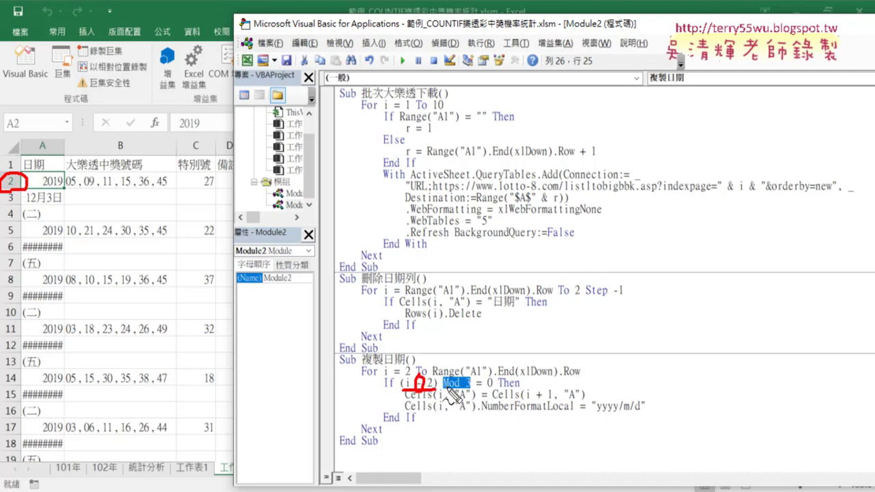
{"action": "left_click_drag", "start_coordinate": [477, 387], "coordinate": [493, 388]}
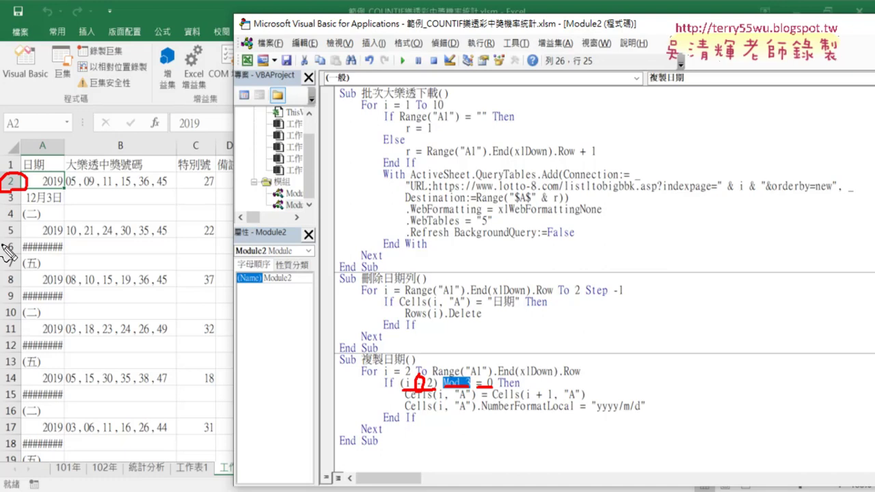
{"action": "left_click_drag", "start_coordinate": [6, 239], "coordinate": [31, 239]}
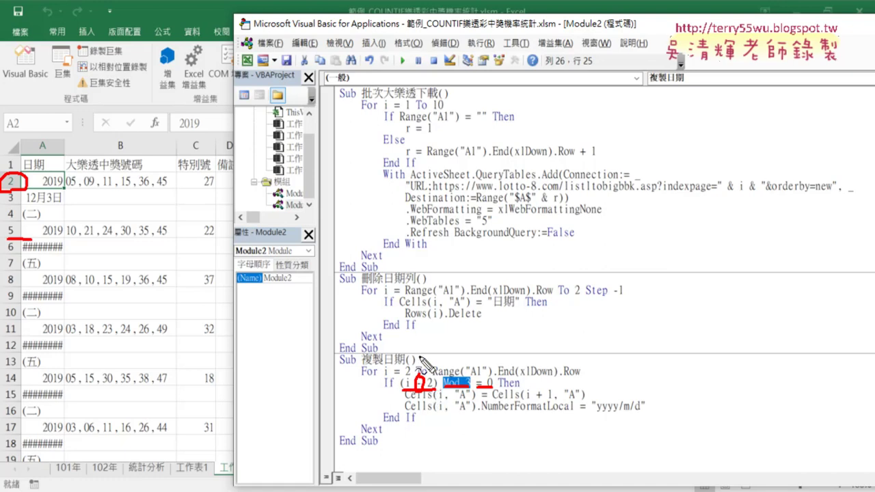
{"action": "left_click_drag", "start_coordinate": [410, 347], "coordinate": [415, 366]}
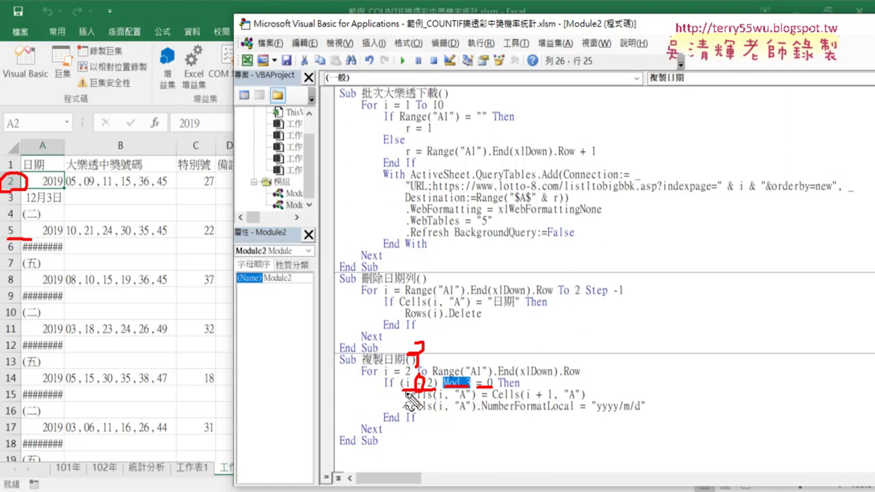
{"action": "left_click_drag", "start_coordinate": [403, 392], "coordinate": [491, 392]}
{"action": "key", "text": "Escape"}
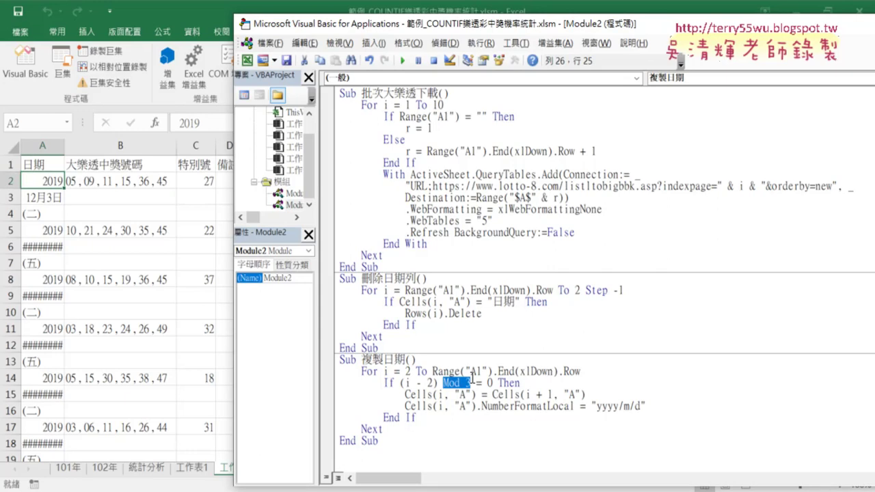
Run the 複製日期 macro, noting its date number format, then select column A in Excel.
{"action": "left_click", "coordinate": [470, 394]}
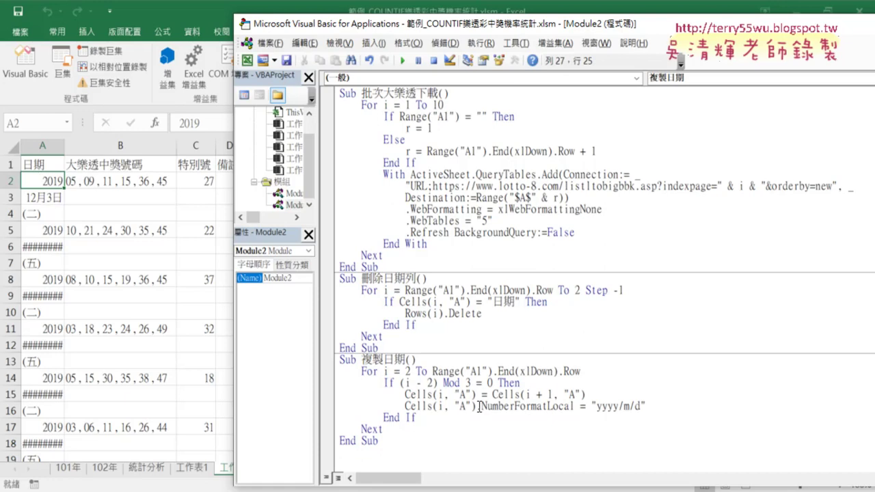
{"action": "left_click_drag", "start_coordinate": [478, 406], "coordinate": [596, 407]}
{"action": "left_click", "coordinate": [516, 407]}
{"action": "left_click", "coordinate": [403, 61]}
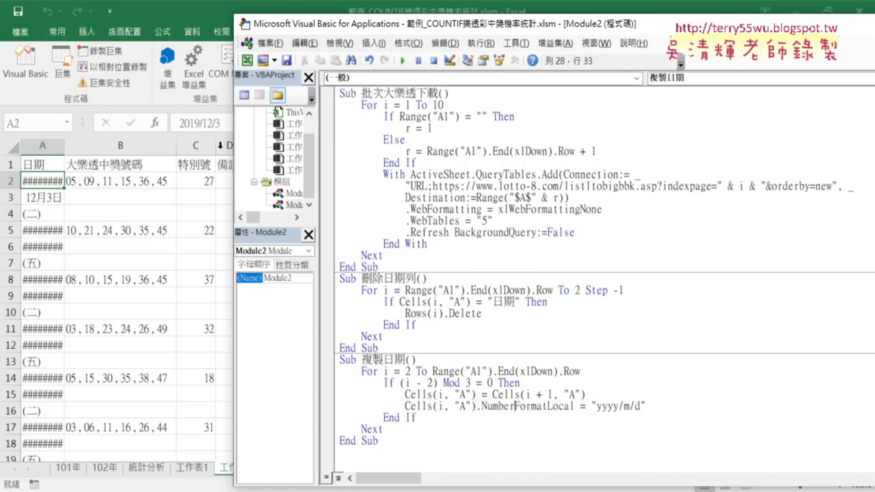
{"action": "left_click", "coordinate": [63, 143]}
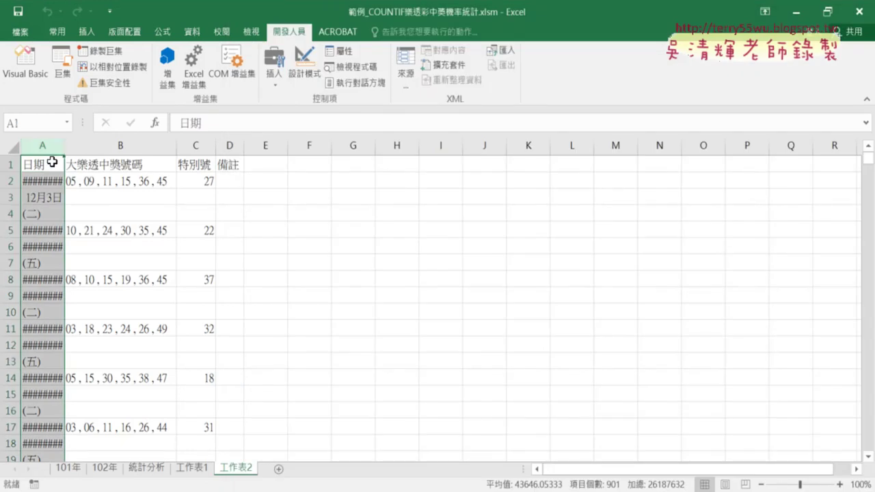
AutoFit column A to show dates like 2019/12/3, then select leftover rows 3–4 and 6–7.
{"action": "double_click", "coordinate": [63, 145]}
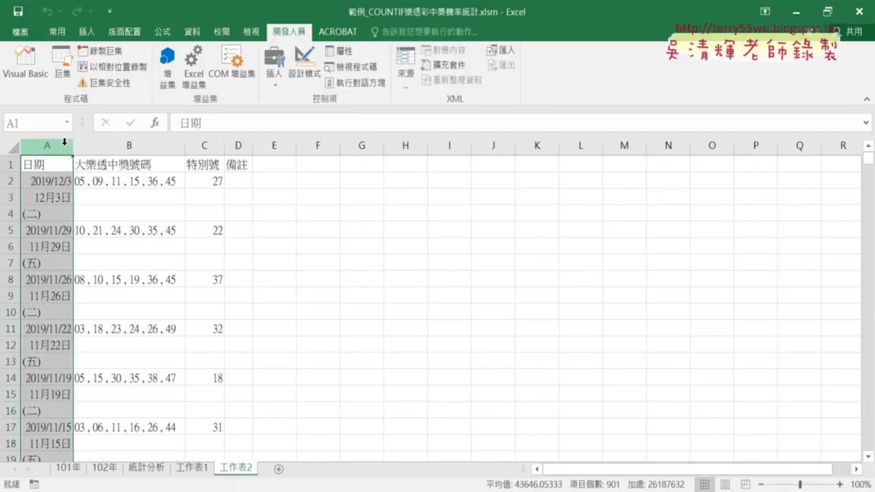
{"action": "left_click", "coordinate": [49, 184]}
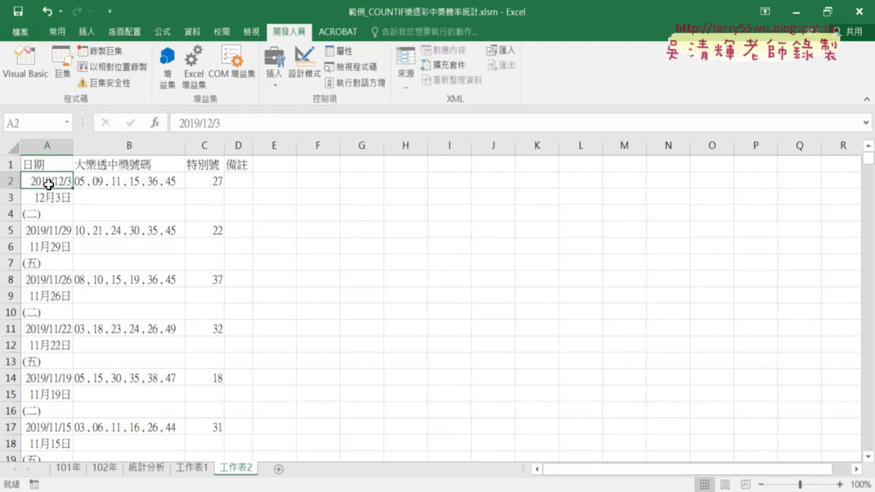
{"action": "left_click_drag", "start_coordinate": [11, 197], "coordinate": [17, 210]}
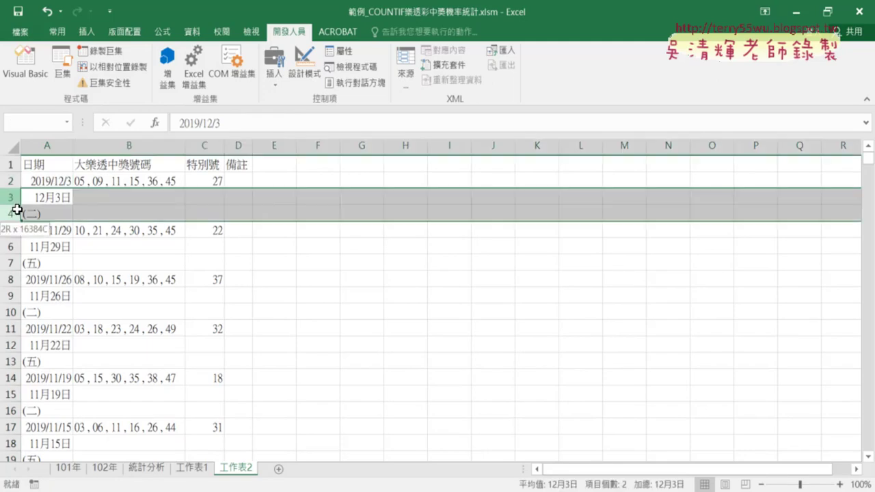
{"action": "left_click_drag", "start_coordinate": [10, 246], "coordinate": [15, 260]}
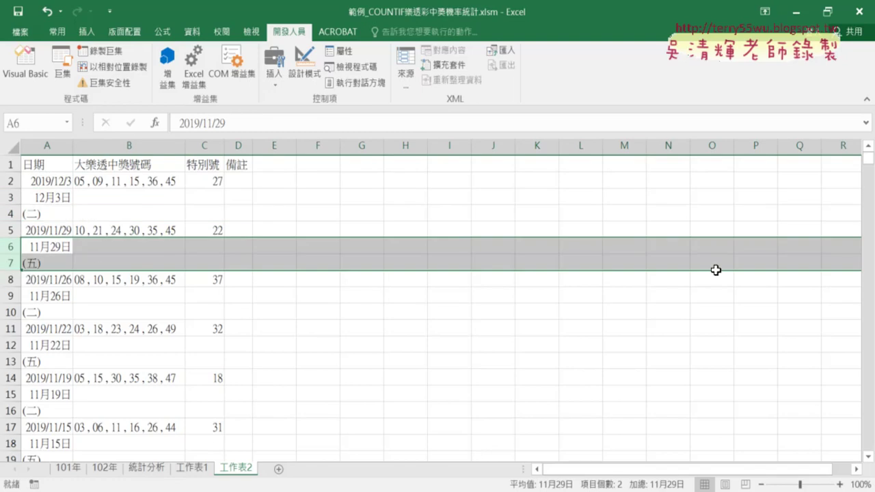
{"action": "left_click_drag", "start_coordinate": [867, 158], "coordinate": [861, 141]}
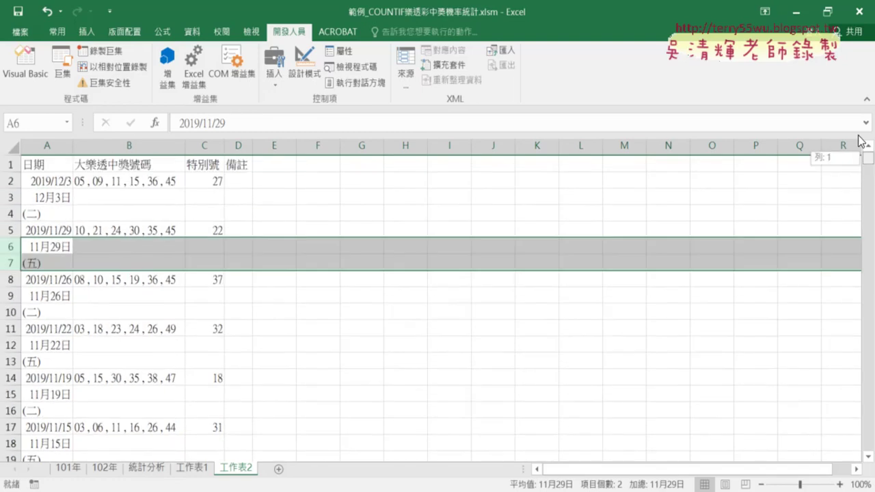
{"action": "left_click_drag", "start_coordinate": [14, 198], "coordinate": [18, 210]}
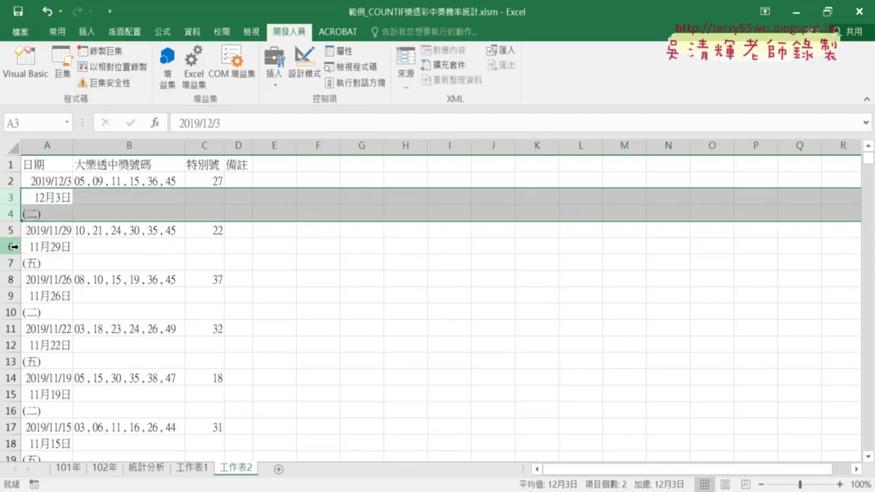
{"action": "left_click_drag", "start_coordinate": [13, 247], "coordinate": [15, 261]}
{"action": "left_click_drag", "start_coordinate": [15, 296], "coordinate": [16, 309]}
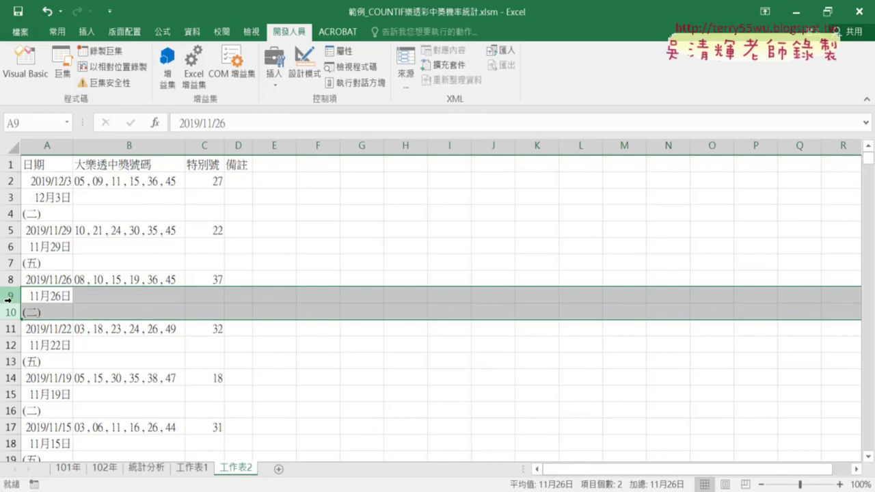
{"action": "left_click_drag", "start_coordinate": [12, 198], "coordinate": [22, 208]}
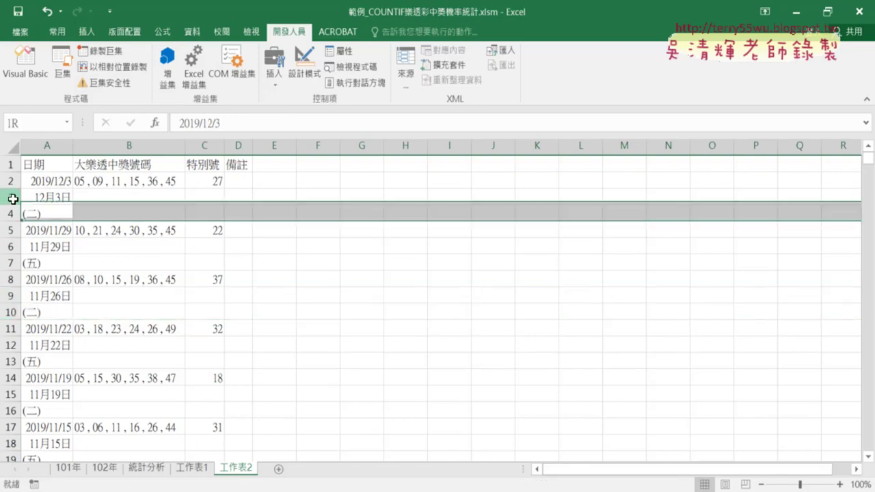
{"action": "right_click", "coordinate": [99, 210]}
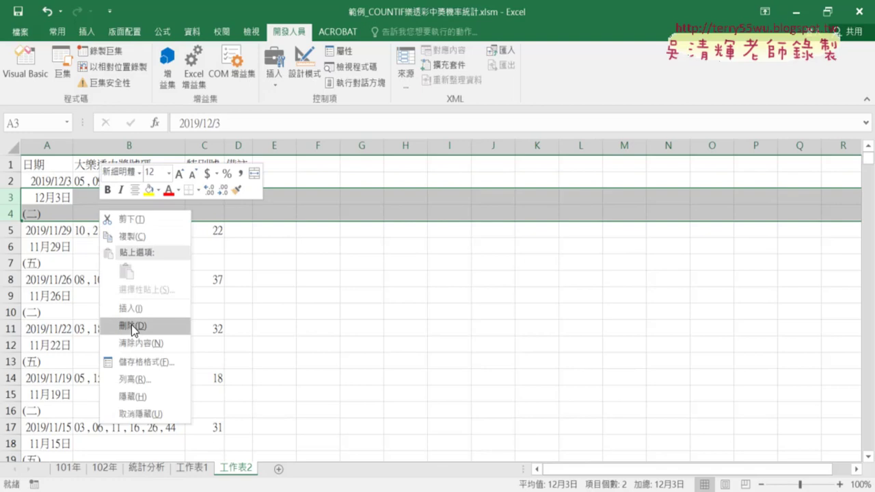
{"action": "key", "text": "Escape"}
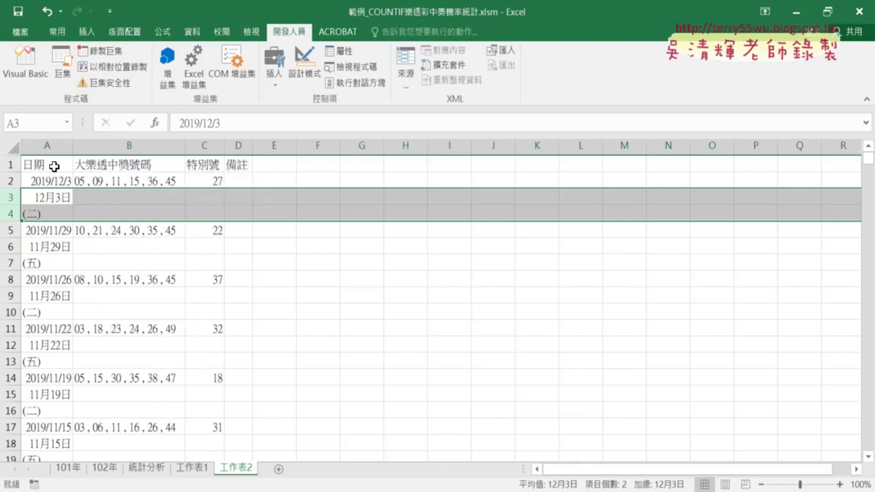
{"action": "left_click", "coordinate": [58, 162]}
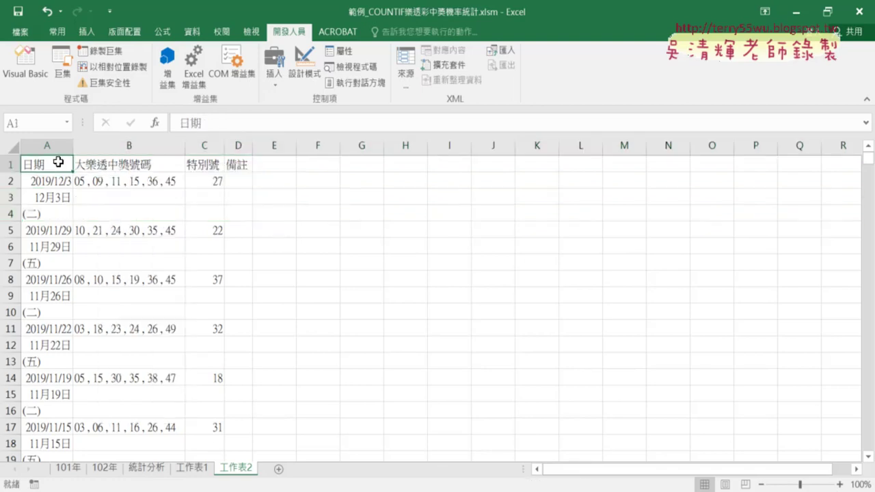
Try sorting the sheet ascending and then descending from the sort and filter menu.
{"action": "left_click", "coordinate": [189, 32]}
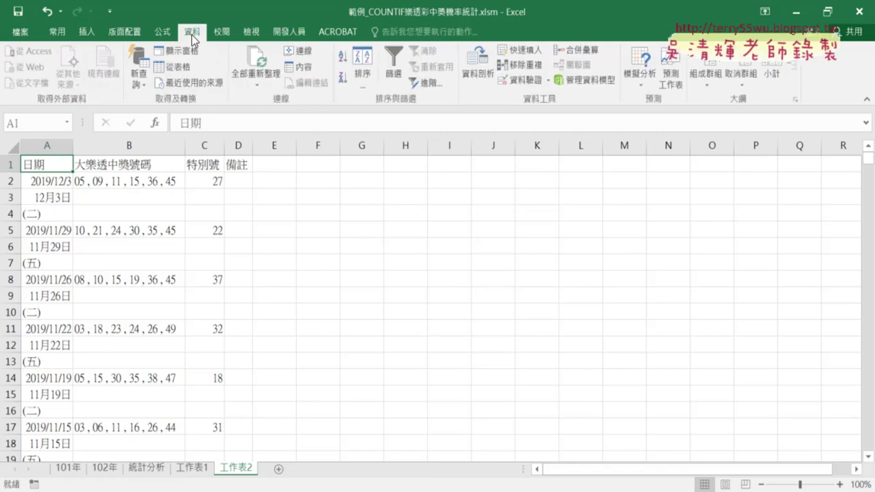
{"action": "left_click", "coordinate": [346, 63]}
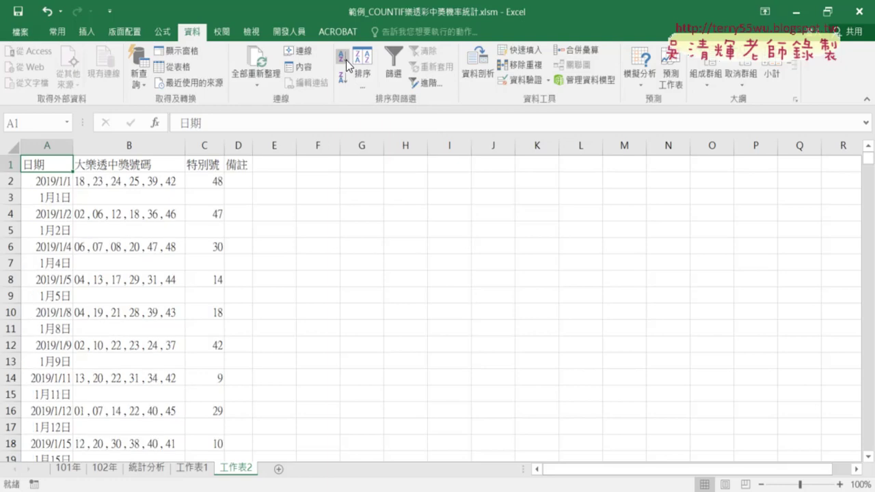
{"action": "left_click", "coordinate": [343, 75]}
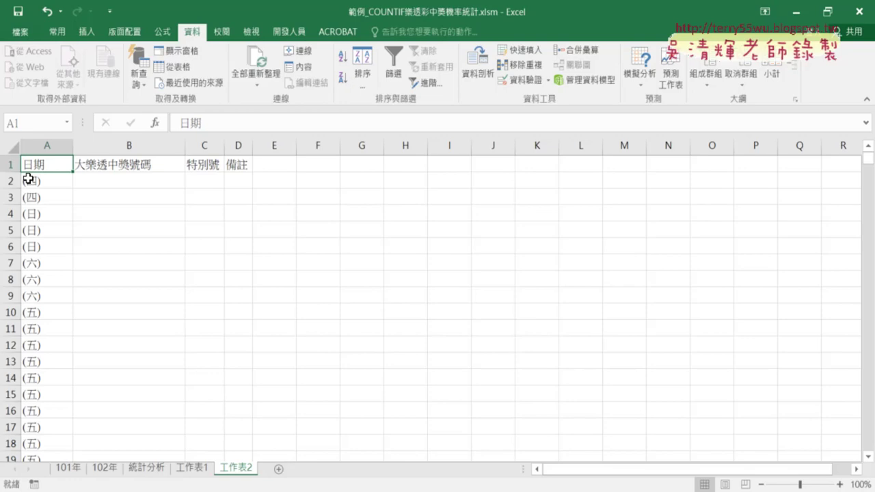
Delete rows 2 through 301 holding the leftover weekday labels.
{"action": "left_click", "coordinate": [10, 180]}
{"action": "scroll", "coordinate": [11, 193], "scroll_direction": "down", "scroll_amount": 2}
{"action": "scroll", "coordinate": [11, 194], "scroll_direction": "down", "scroll_amount": 5}
{"action": "scroll", "coordinate": [11, 193], "scroll_direction": "down", "scroll_amount": 8}
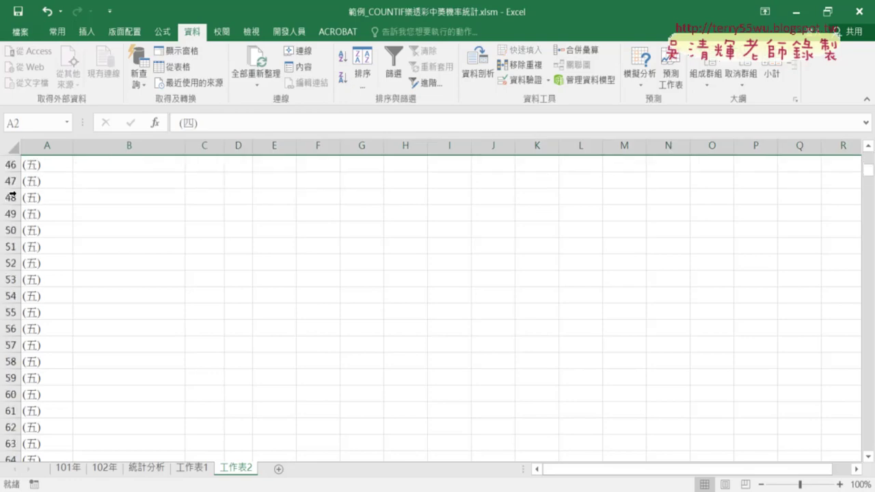
{"action": "scroll", "coordinate": [11, 194], "scroll_direction": "down", "scroll_amount": 11}
{"action": "scroll", "coordinate": [26, 230], "scroll_direction": "down", "scroll_amount": 5}
{"action": "scroll", "coordinate": [27, 232], "scroll_direction": "down", "scroll_amount": 14}
{"action": "scroll", "coordinate": [31, 239], "scroll_direction": "down", "scroll_amount": 8}
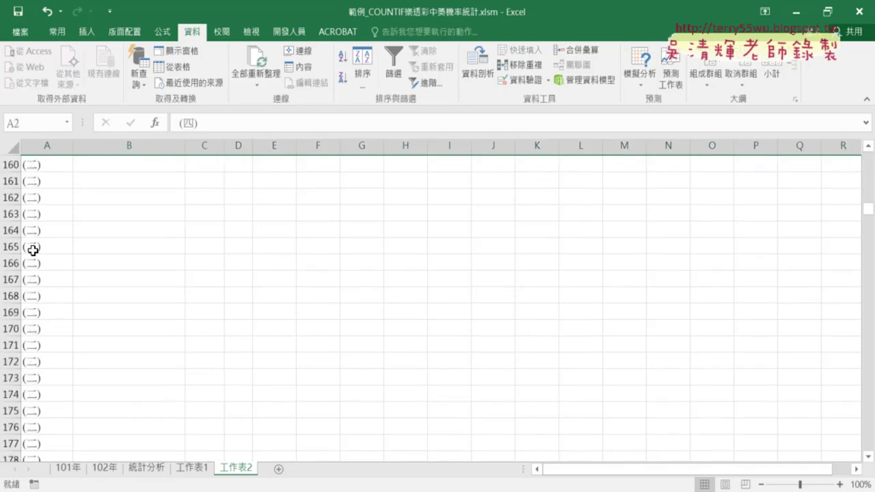
{"action": "scroll", "coordinate": [38, 267], "scroll_direction": "down", "scroll_amount": 13}
{"action": "scroll", "coordinate": [43, 286], "scroll_direction": "down", "scroll_amount": 9}
{"action": "mouse_move", "coordinate": [867, 233]}
{"action": "left_mouse_down"}
{"action": "mouse_move", "coordinate": [870, 274]}
{"action": "mouse_move", "coordinate": [869, 261]}
{"action": "left_mouse_up"}
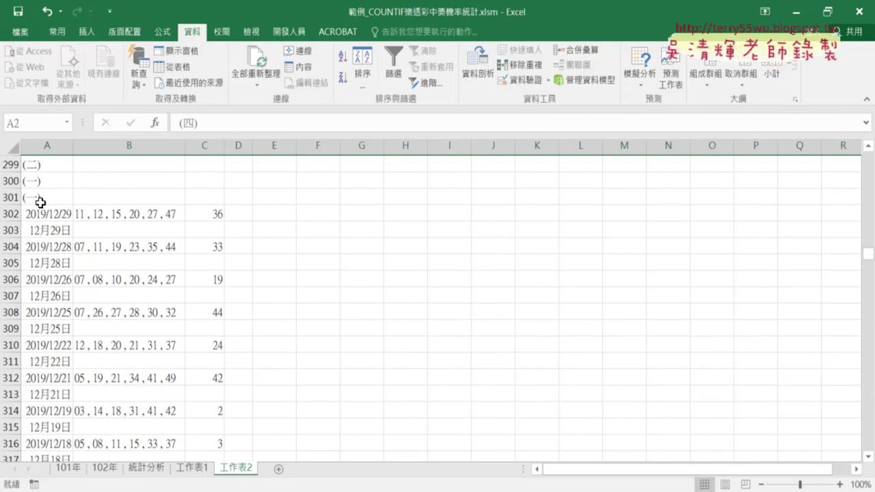
{"action": "left_click", "coordinate": [10, 197], "text": "shift"}
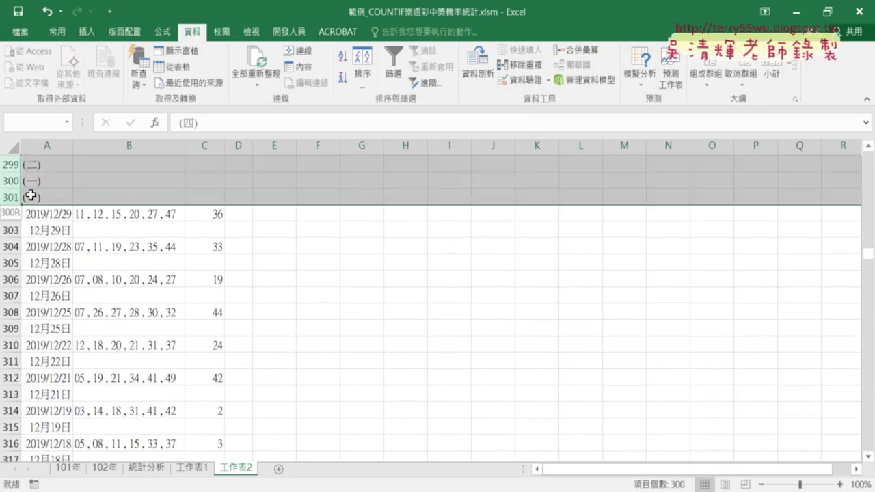
{"action": "right_click", "coordinate": [140, 184]}
{"action": "left_click", "coordinate": [180, 297]}
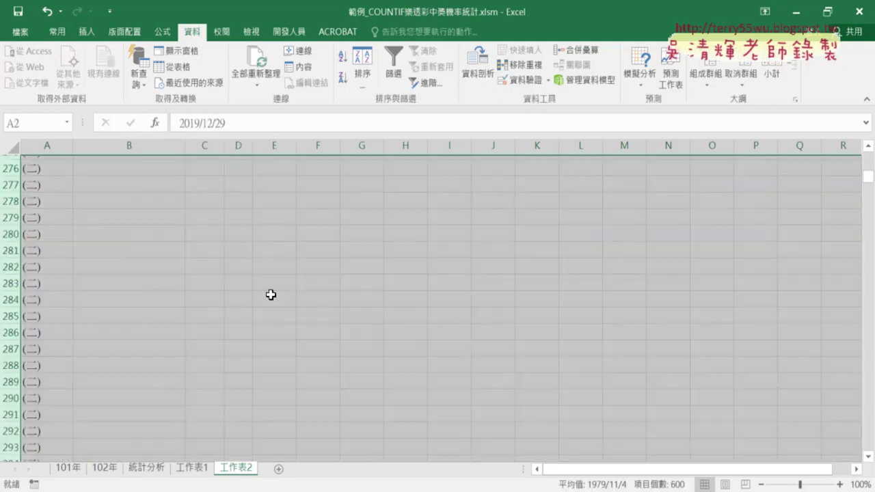
{"action": "left_click", "coordinate": [68, 164]}
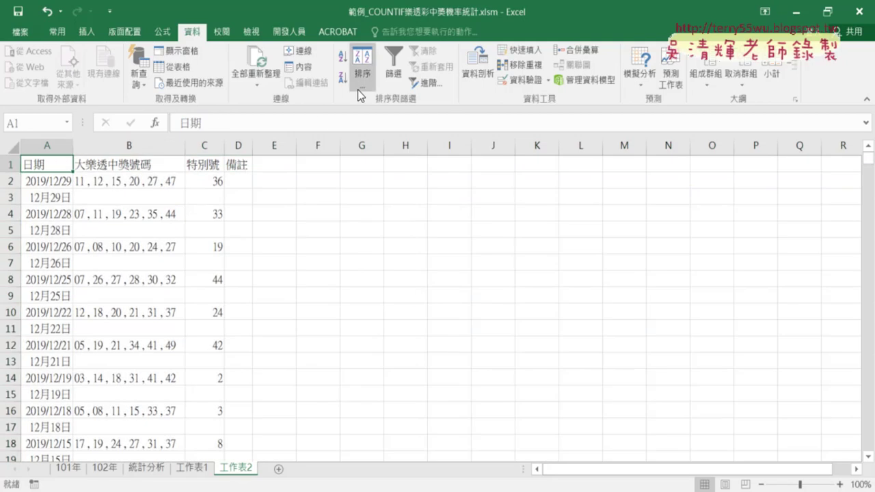
Sort the draws ascending and descending by date, undoing the descending sort.
{"action": "left_click", "coordinate": [343, 56]}
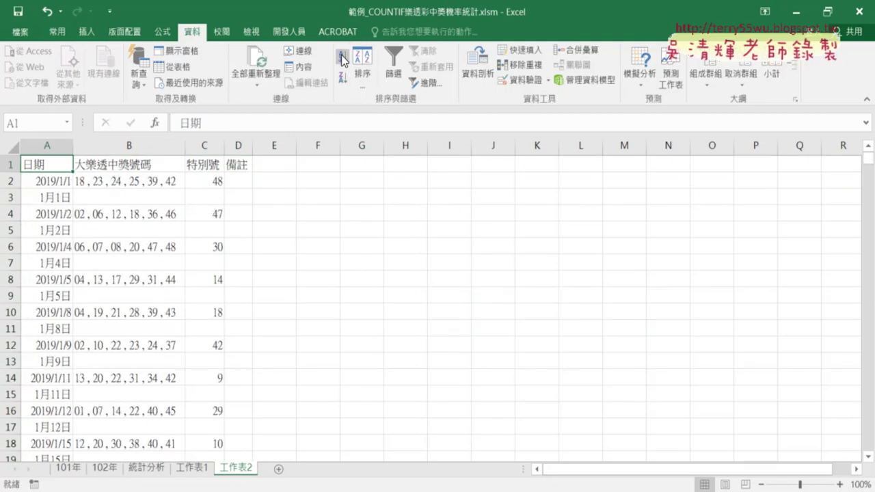
{"action": "left_click", "coordinate": [343, 82]}
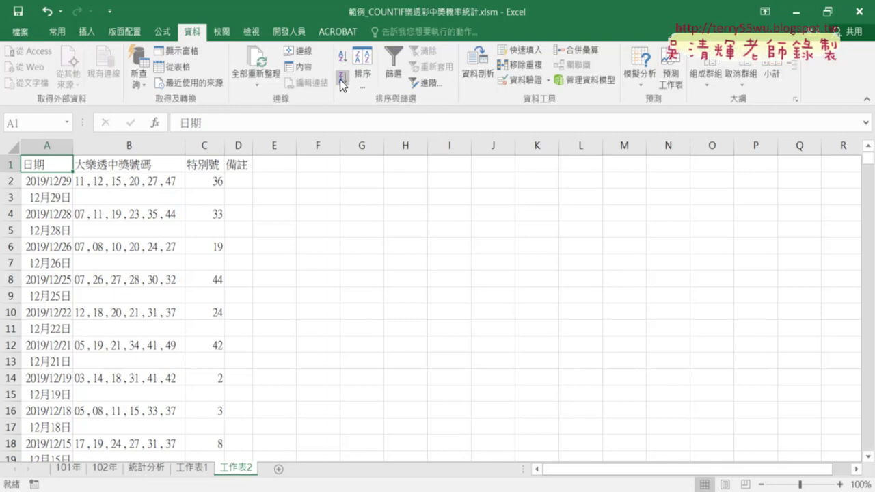
{"action": "key", "text": "ctrl+z"}
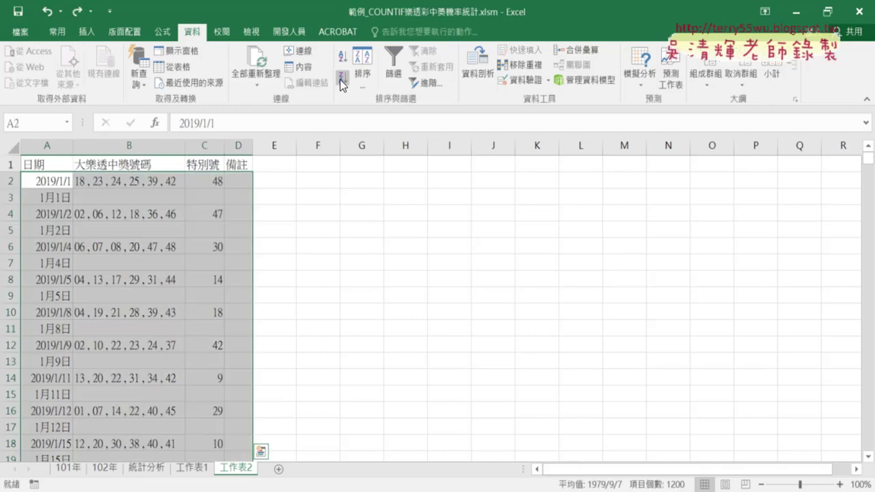
{"action": "left_click", "coordinate": [342, 82]}
{"action": "key", "text": "ctrl+z"}
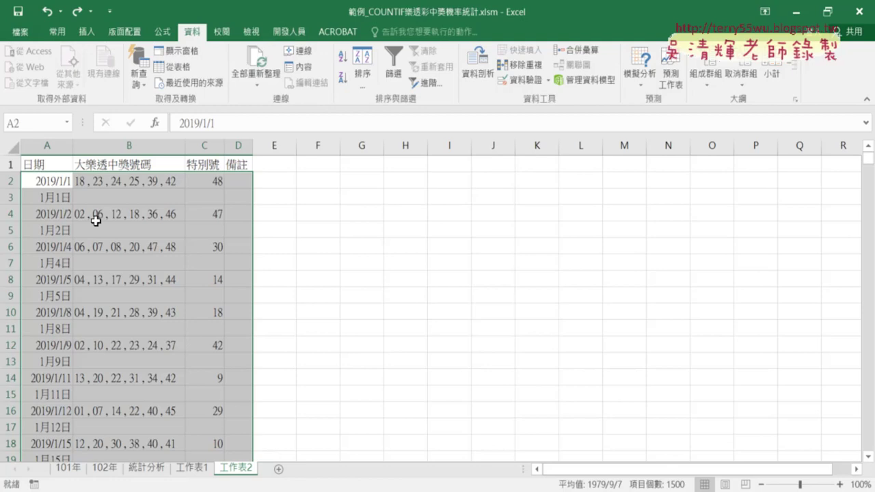
Jump to the end of column A and undo earlier changes toward the original layout.
{"action": "left_click", "coordinate": [43, 248]}
{"action": "key", "text": "ctrl+Down"}
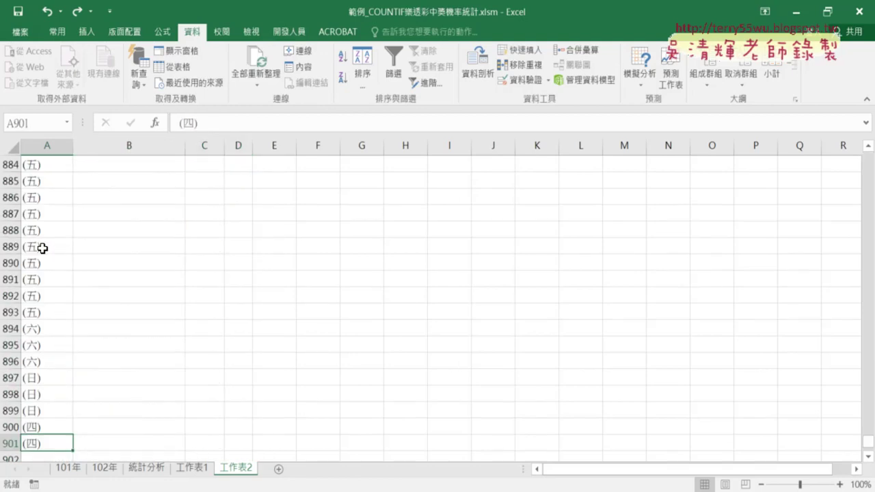
{"action": "scroll", "coordinate": [72, 239], "scroll_direction": "up", "scroll_amount": 5}
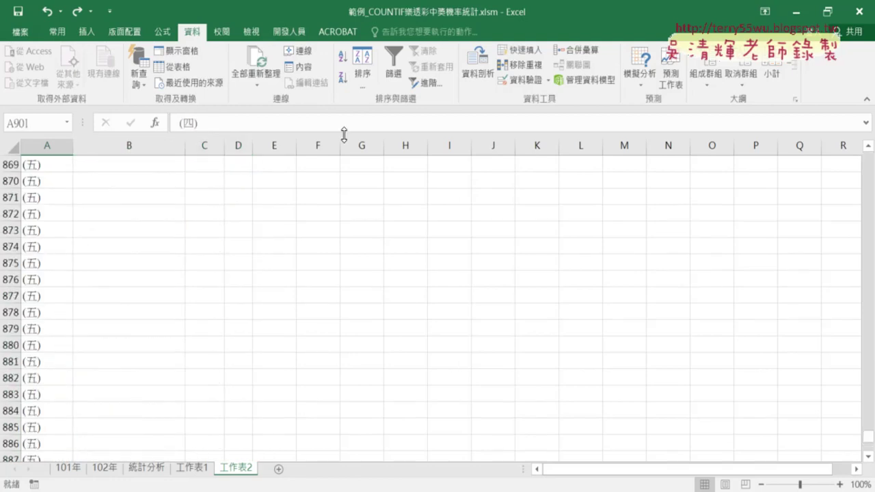
{"action": "key", "text": "ctrl+z"}
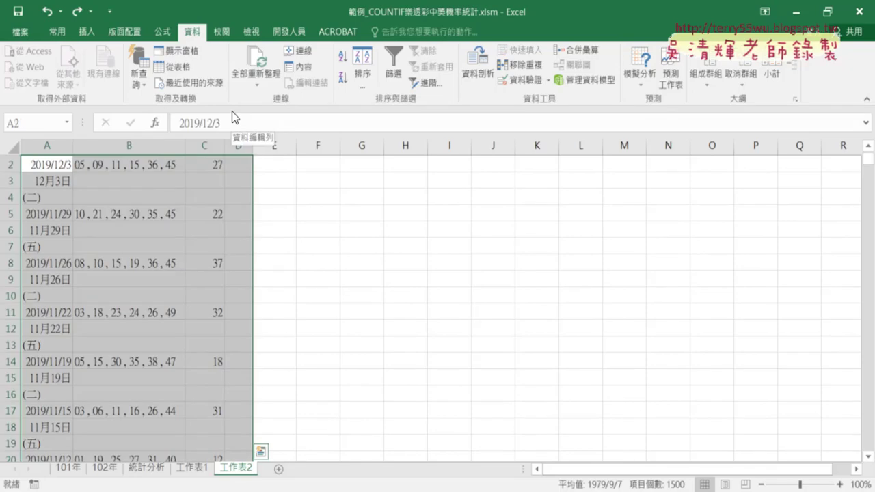
Undo back to the three-row layout, then redo the column A widening.
{"action": "key", "text": "ctrl+z"}
{"action": "key", "text": "ctrl+y"}
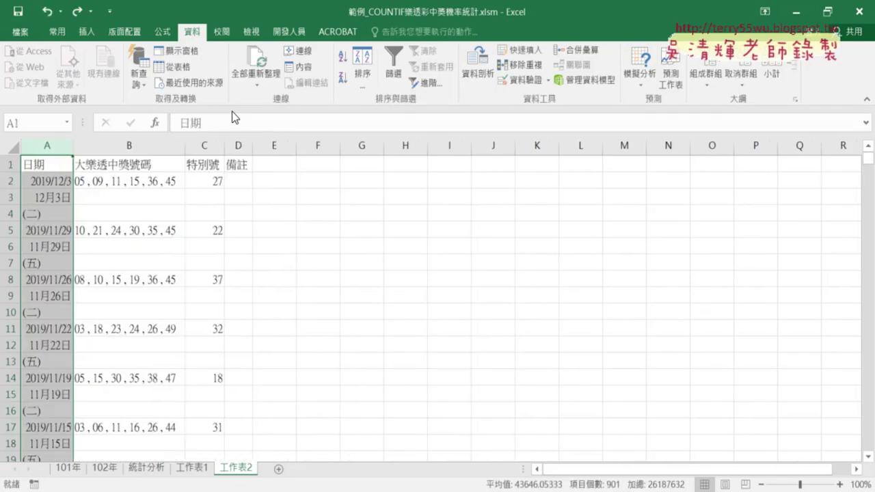
{"action": "scroll", "coordinate": [43, 330], "scroll_direction": "down", "scroll_amount": 11}
{"action": "scroll", "coordinate": [43, 328], "scroll_direction": "down", "scroll_amount": 6}
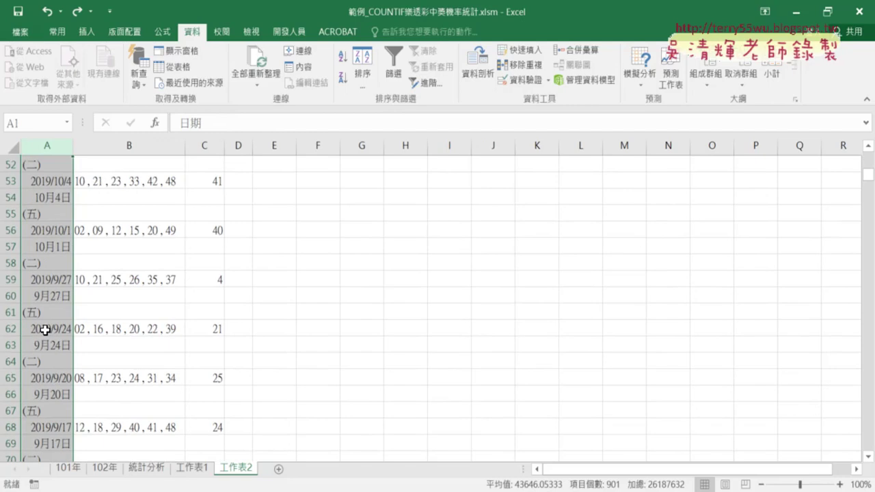
{"action": "scroll", "coordinate": [44, 346], "scroll_direction": "down", "scroll_amount": 17}
{"action": "scroll", "coordinate": [44, 346], "scroll_direction": "down", "scroll_amount": 5}
{"action": "scroll", "coordinate": [41, 342], "scroll_direction": "down", "scroll_amount": 16}
{"action": "scroll", "coordinate": [41, 342], "scroll_direction": "down", "scroll_amount": 8}
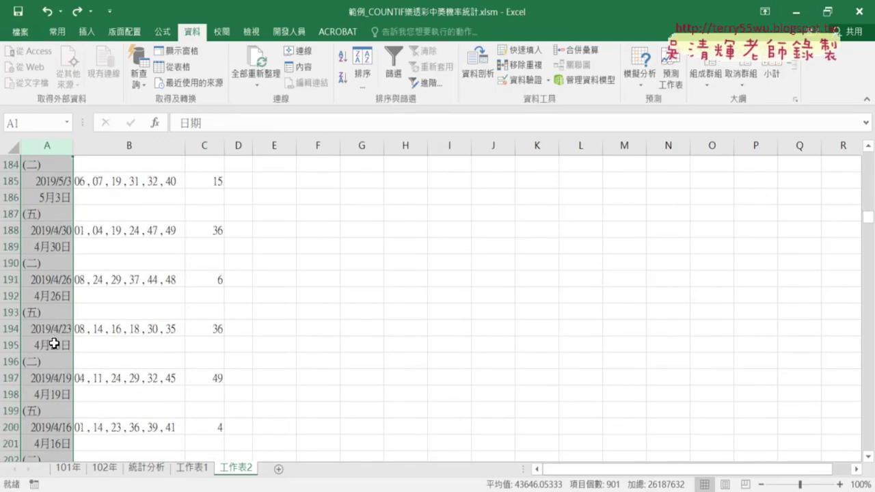
{"action": "scroll", "coordinate": [79, 347], "scroll_direction": "down", "scroll_amount": 14}
{"action": "scroll", "coordinate": [79, 347], "scroll_direction": "down", "scroll_amount": 1}
Jump to the end of the data and select rows 900–901 after the 2019/2/28 draw.
{"action": "left_click", "coordinate": [46, 340]}
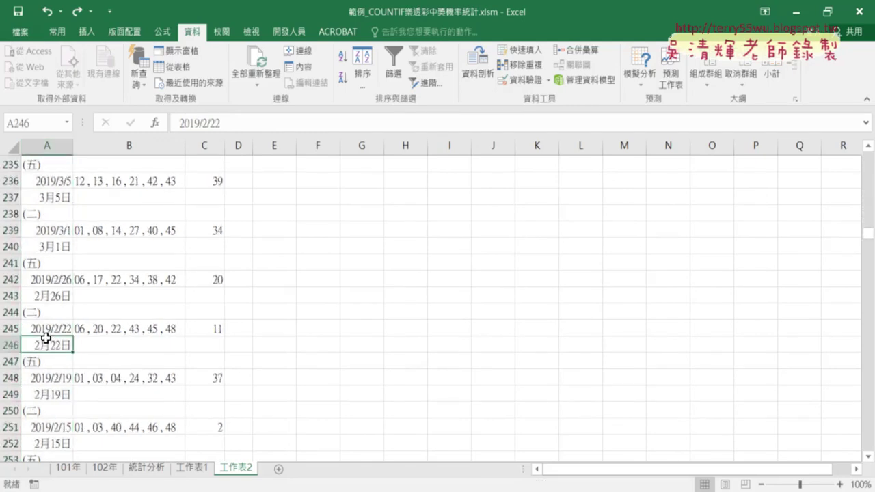
{"action": "key", "text": "ctrl+Down"}
{"action": "scroll", "coordinate": [42, 336], "scroll_direction": "down", "scroll_amount": 2}
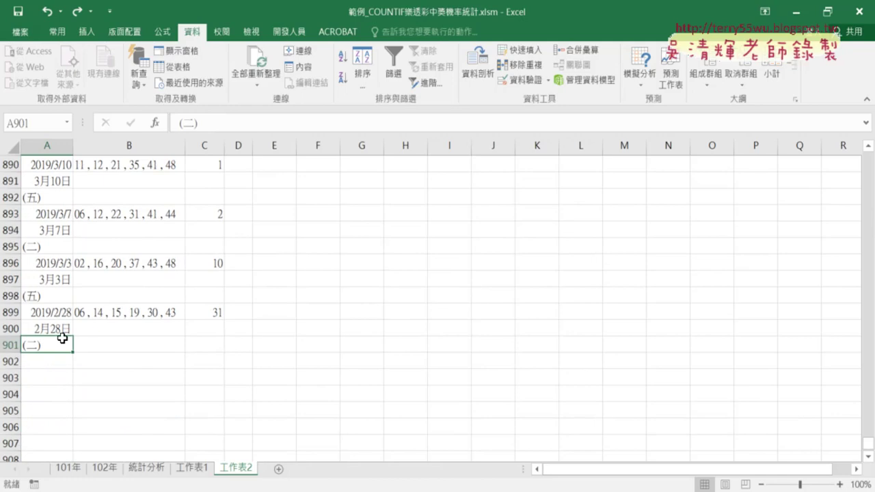
{"action": "left_click", "coordinate": [11, 345]}
{"action": "left_click_drag", "start_coordinate": [12, 344], "coordinate": [5, 328]}
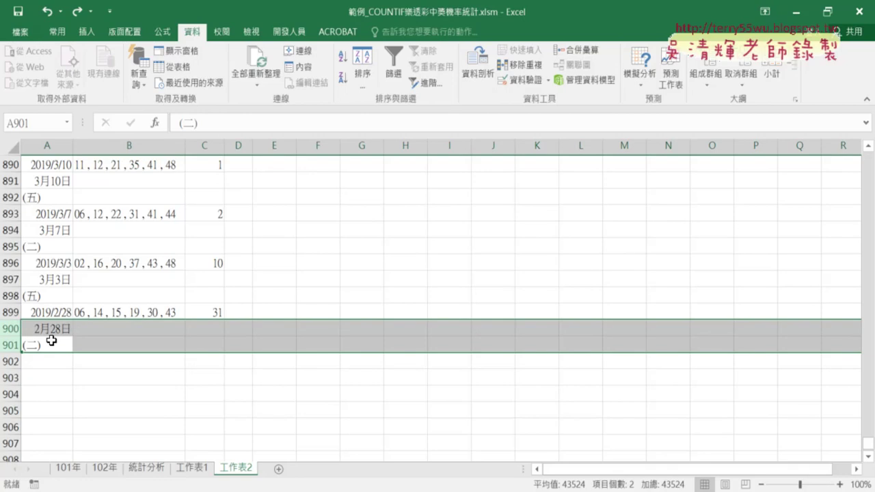
Reopen the VBA editor from the Developer tab and review the Cells(i date-copying line in 複製日期.
{"action": "left_click", "coordinate": [288, 31]}
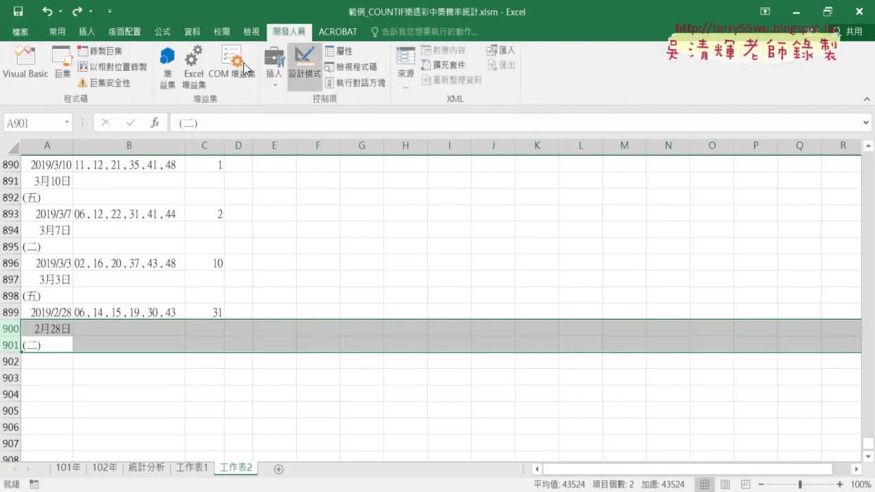
{"action": "left_click", "coordinate": [30, 74]}
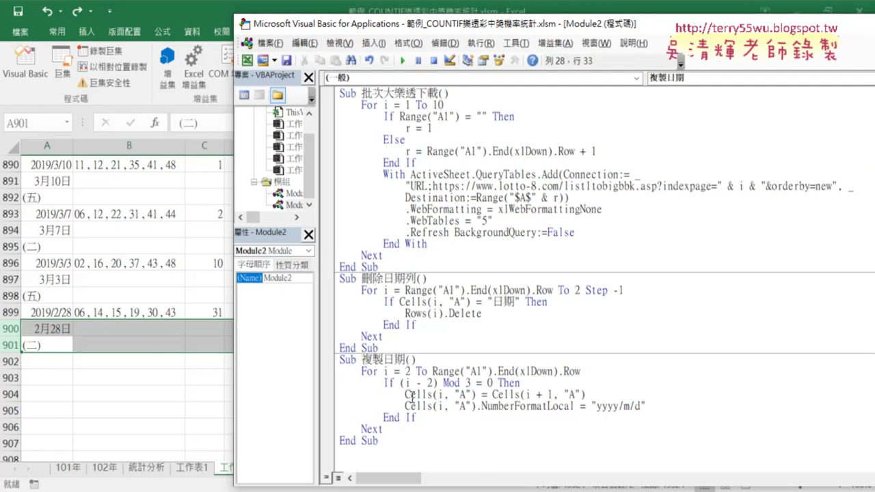
{"action": "mouse_move", "coordinate": [405, 394]}
{"action": "left_mouse_down"}
{"action": "mouse_move", "coordinate": [445, 394]}
{"action": "mouse_move", "coordinate": [405, 371]}
{"action": "left_mouse_up"}
{"action": "left_click", "coordinate": [387, 445]}
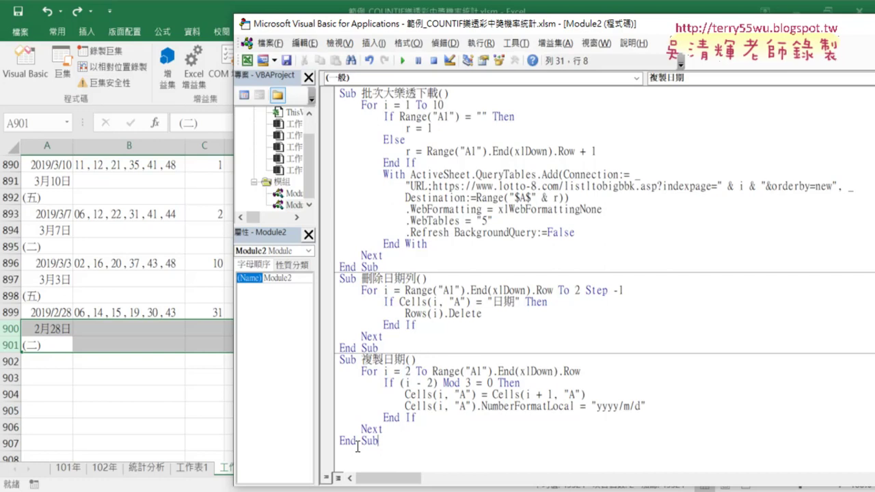